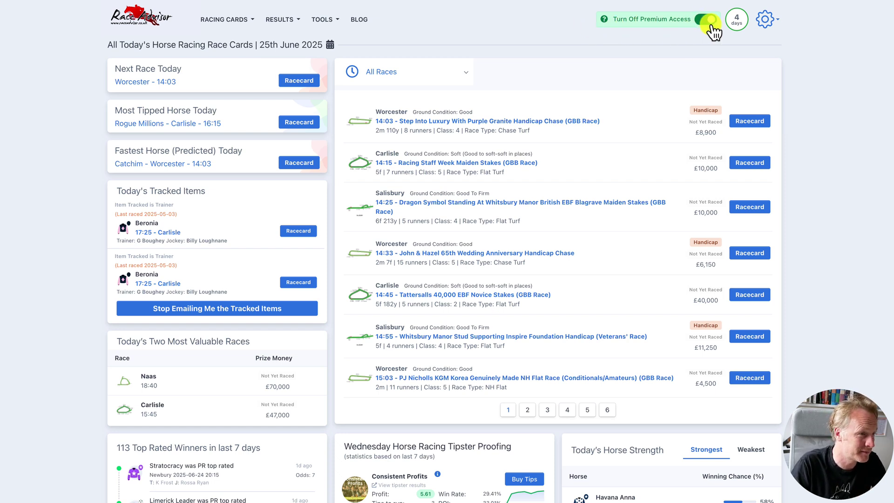
Go to Custom Racecards from the TOOLS menu to list Test3 and Test2
{"action": "left_click", "coordinate": [340, 23]}
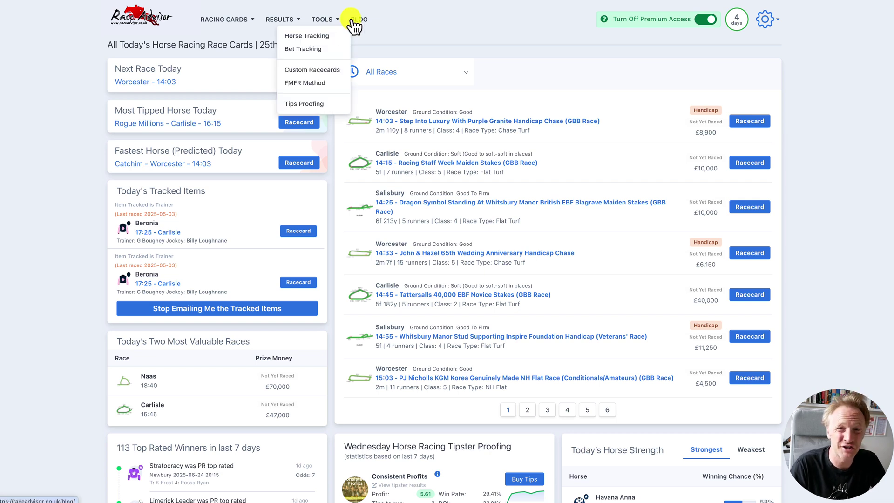
{"action": "left_click", "coordinate": [326, 20]}
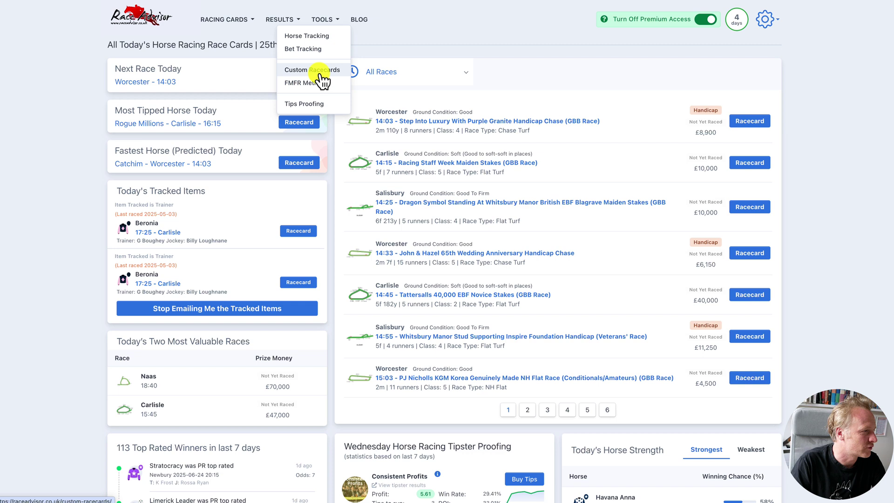
{"action": "left_click", "coordinate": [321, 75]}
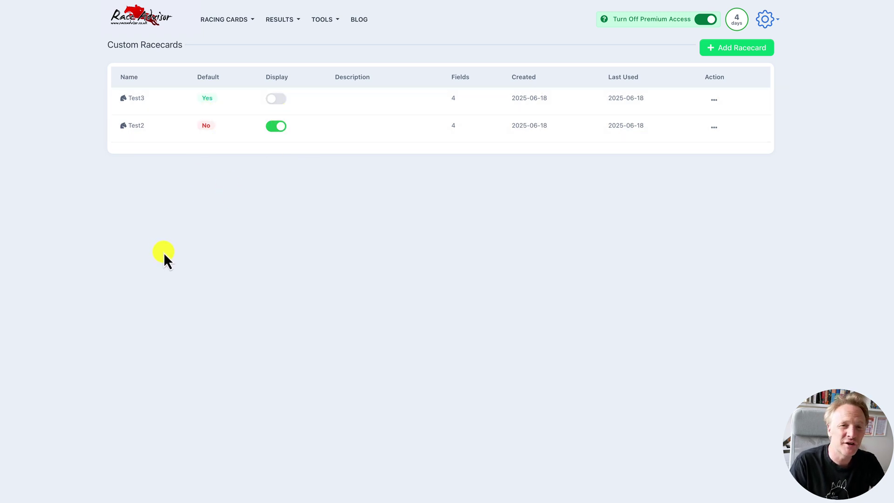
Add a new racecard named 'Sprint Speed Focused'
{"action": "left_click", "coordinate": [754, 48]}
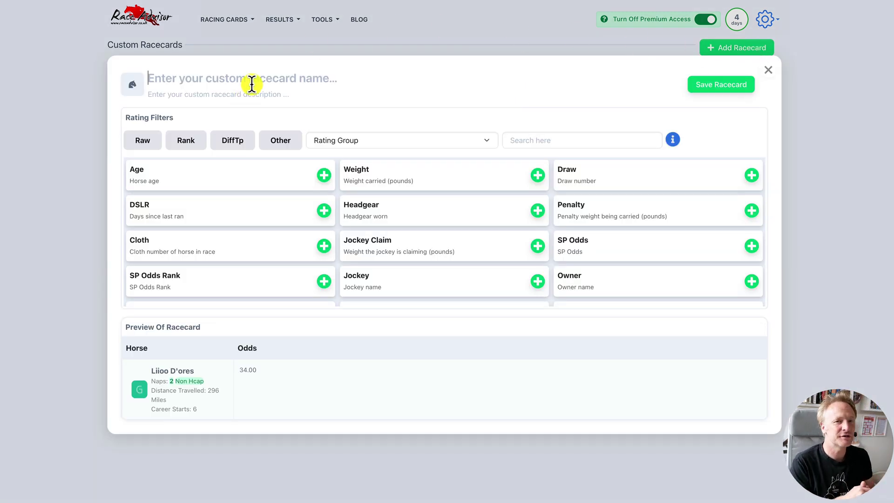
{"action": "type", "text": "Nam"}
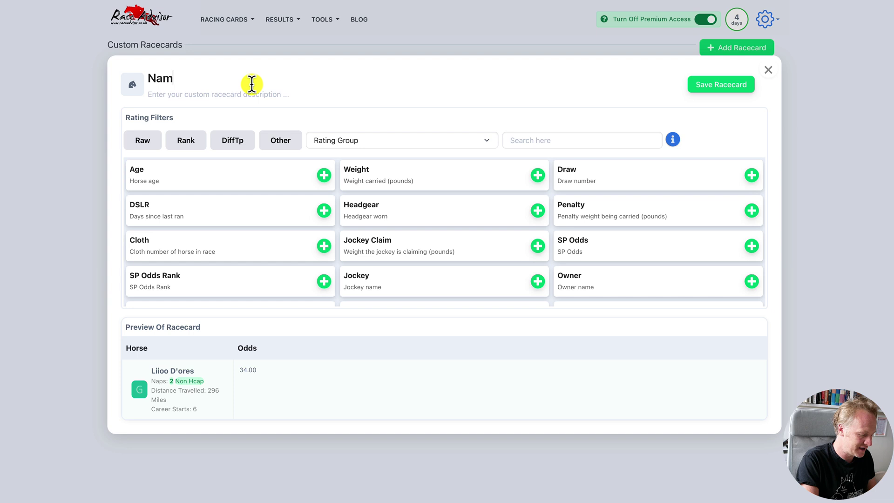
{"action": "type", "text": "e your racecar"}
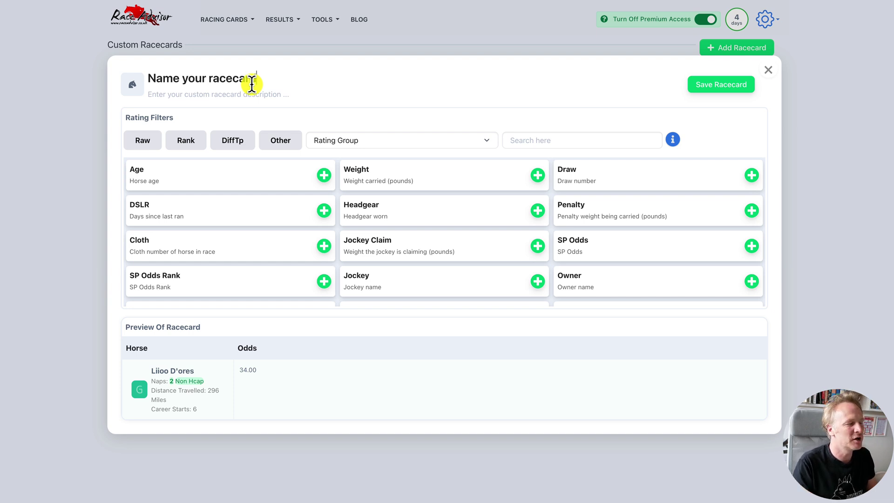
{"action": "key", "text": "ctrl+a"}
{"action": "type", "text": "Speed Focused"}
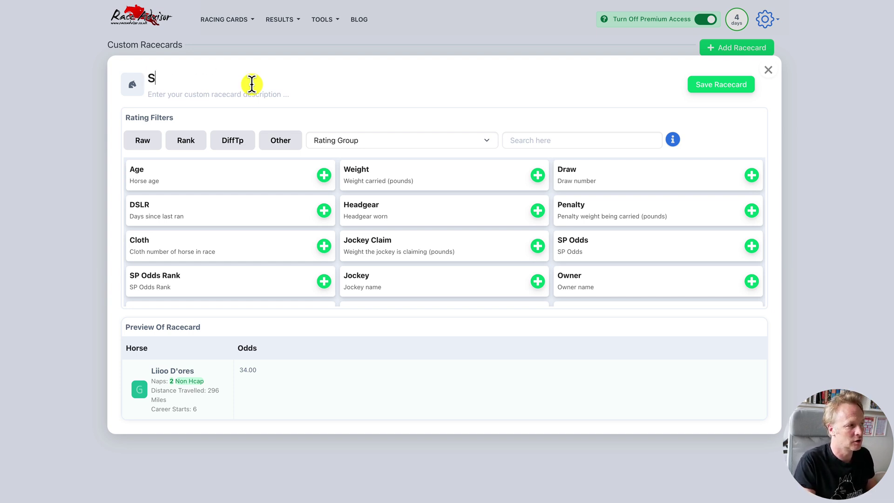
{"action": "type", "text": "print "}
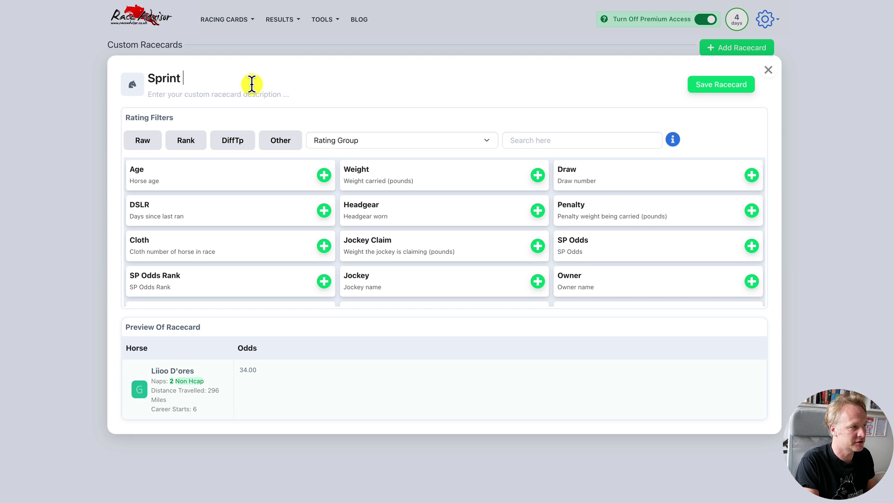
{"action": "type", "text": "Speed Focused"}
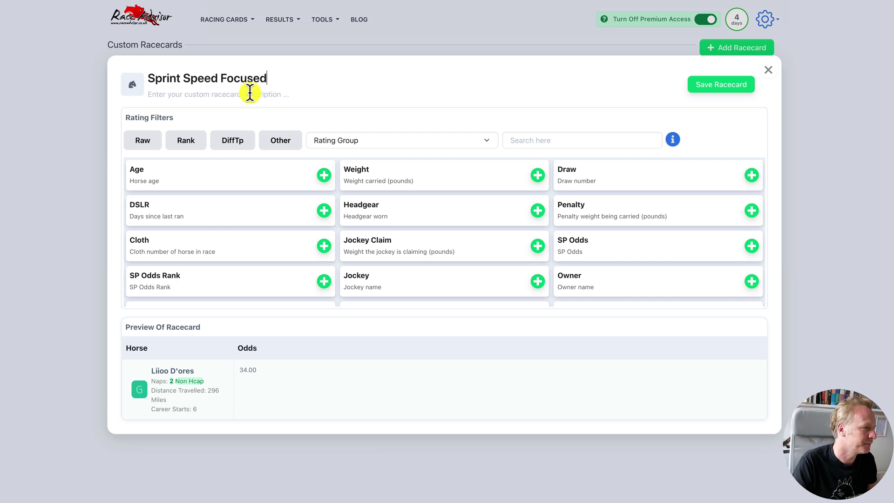
Check the racecard icon choices and keep the horse-head icon
{"action": "left_click", "coordinate": [253, 90]}
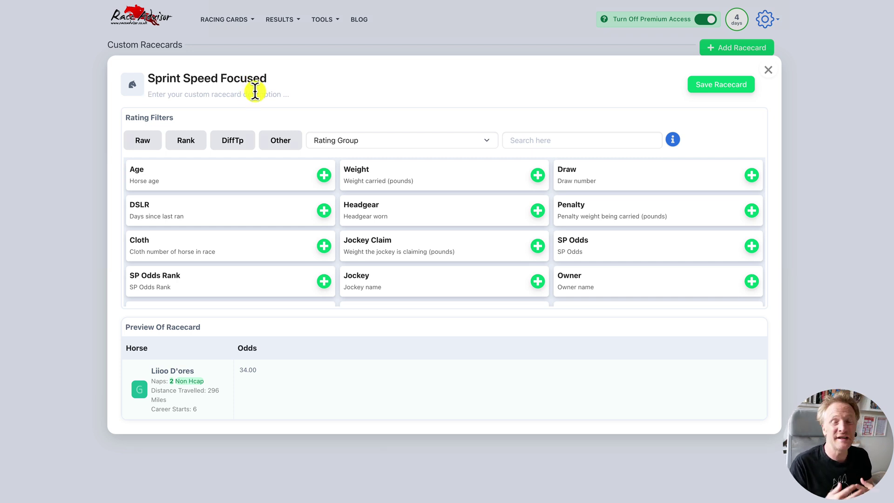
{"action": "left_click", "coordinate": [132, 85]}
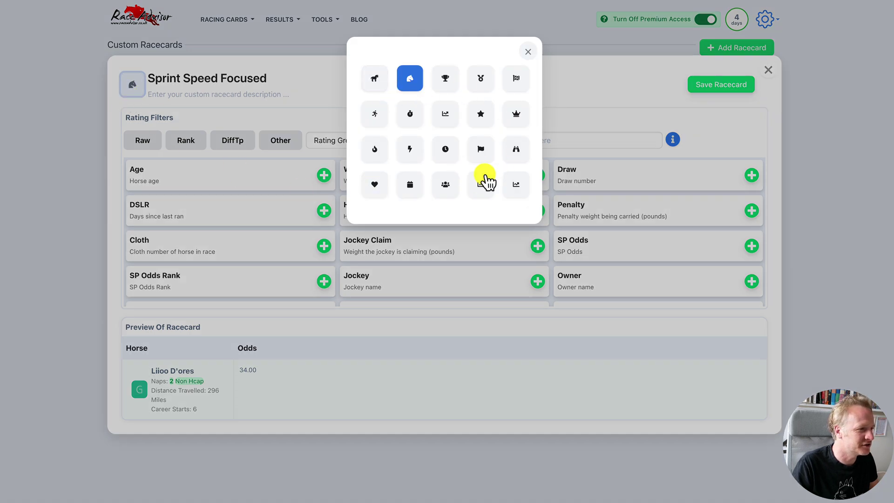
{"action": "left_click", "coordinate": [528, 52]}
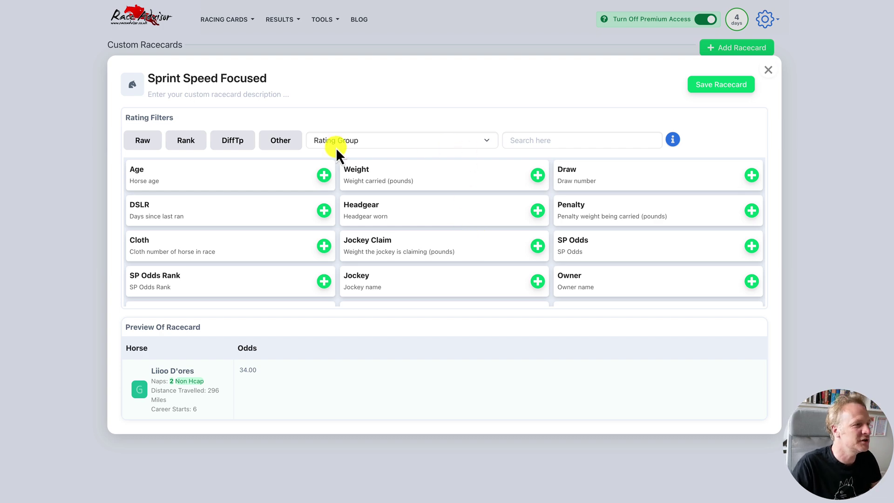
{"action": "scroll", "coordinate": [591, 256], "scroll_direction": "down", "scroll_amount": 5}
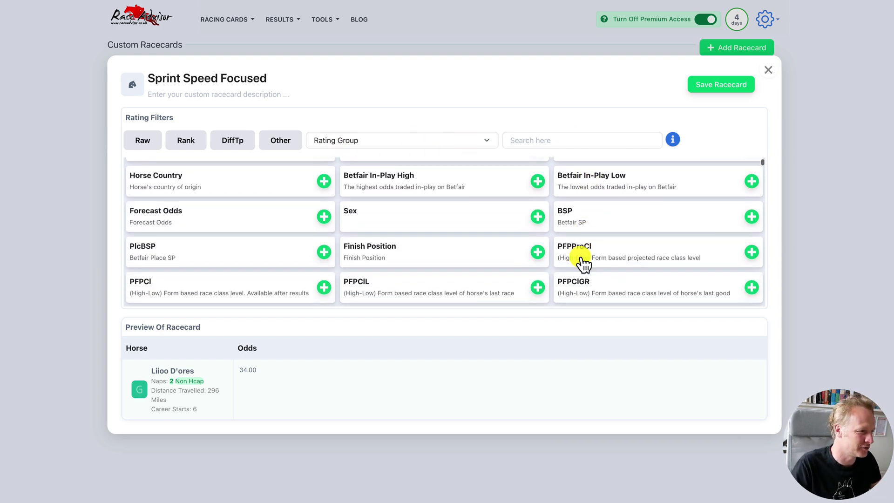
{"action": "scroll", "coordinate": [583, 263], "scroll_direction": "down", "scroll_amount": 15}
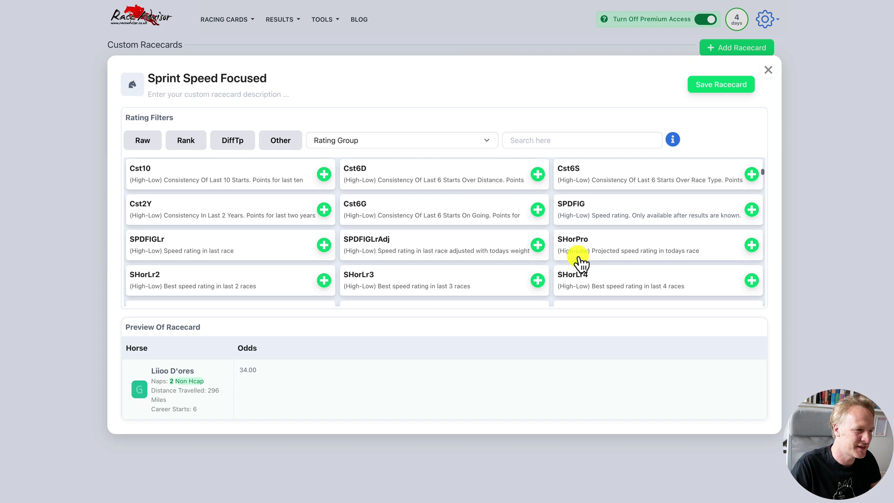
{"action": "scroll", "coordinate": [580, 262], "scroll_direction": "down", "scroll_amount": 5}
{"action": "scroll", "coordinate": [375, 291], "scroll_direction": "up", "scroll_amount": 20}
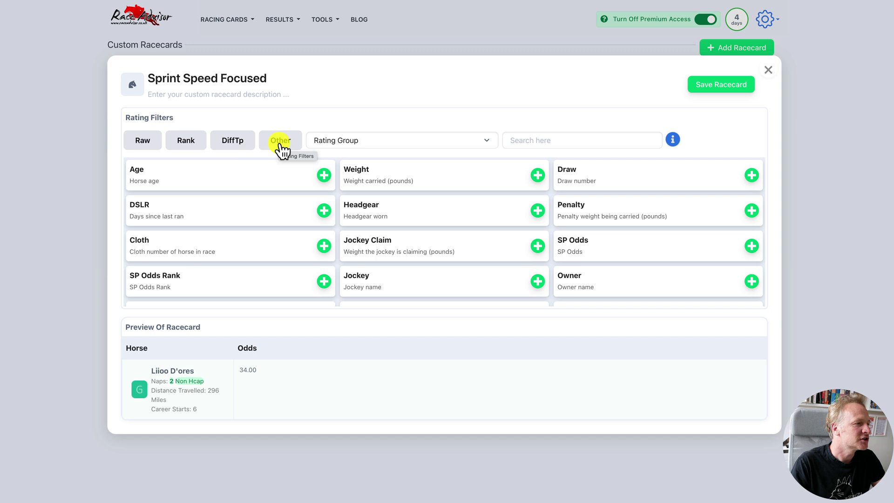
{"action": "left_click", "coordinate": [144, 141]}
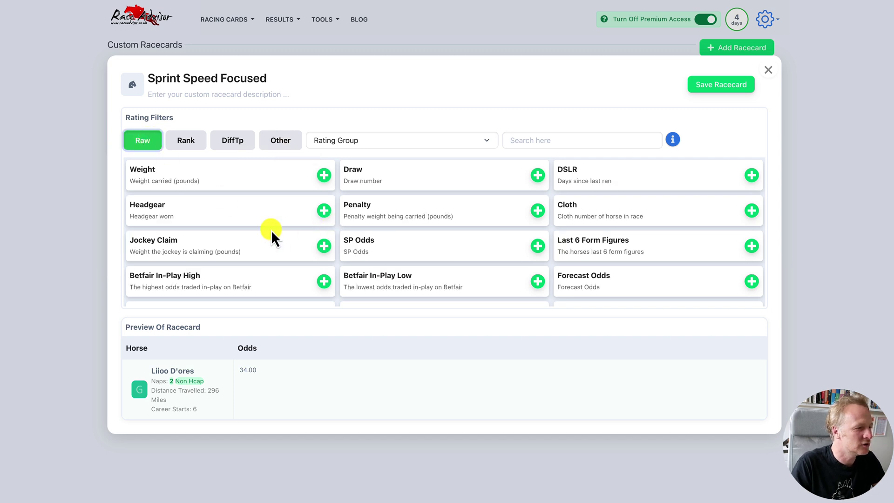
{"action": "scroll", "coordinate": [275, 232], "scroll_direction": "down", "scroll_amount": 5}
{"action": "scroll", "coordinate": [275, 231], "scroll_direction": "up", "scroll_amount": 5}
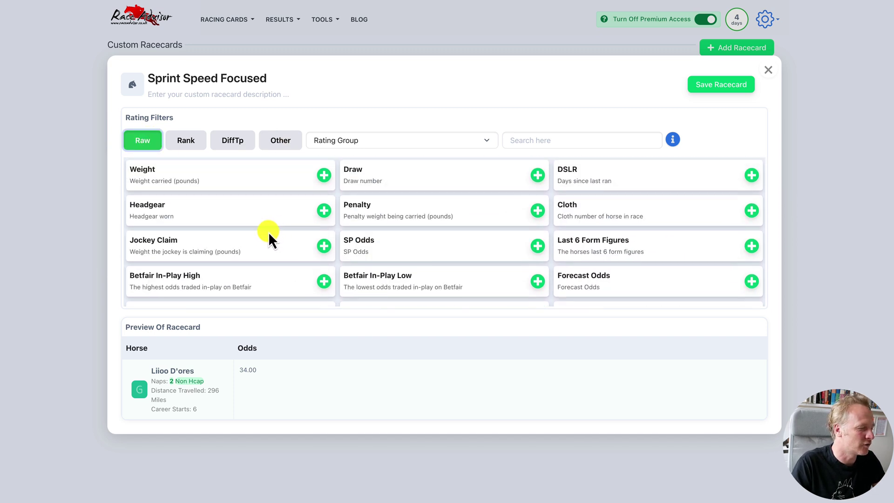
{"action": "left_click", "coordinate": [178, 145]}
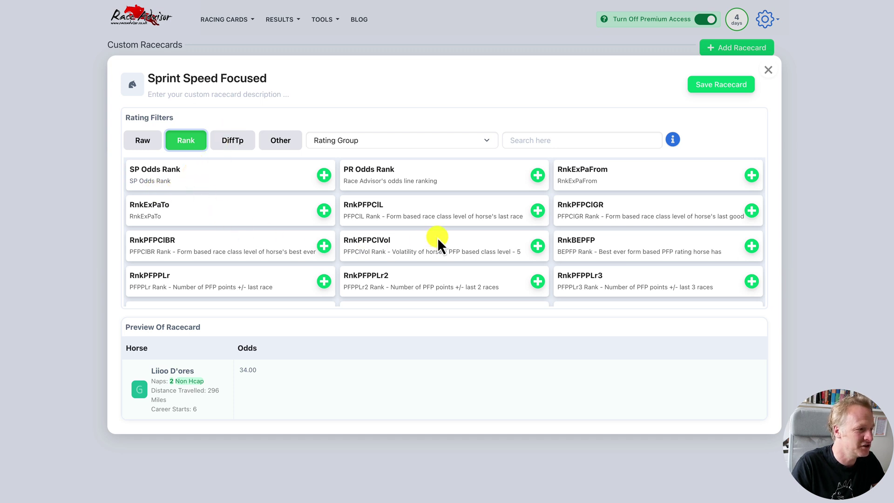
{"action": "left_click_drag", "start_coordinate": [344, 205], "coordinate": [356, 203]}
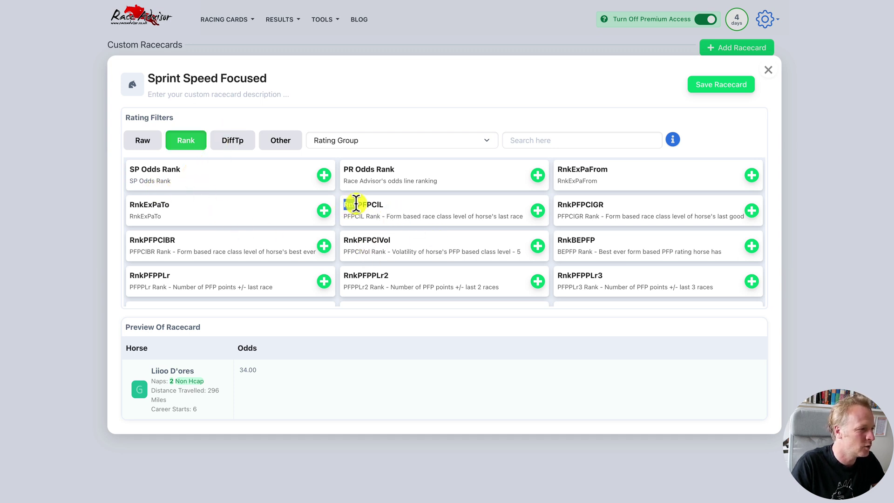
{"action": "left_click_drag", "start_coordinate": [344, 240], "coordinate": [353, 240]}
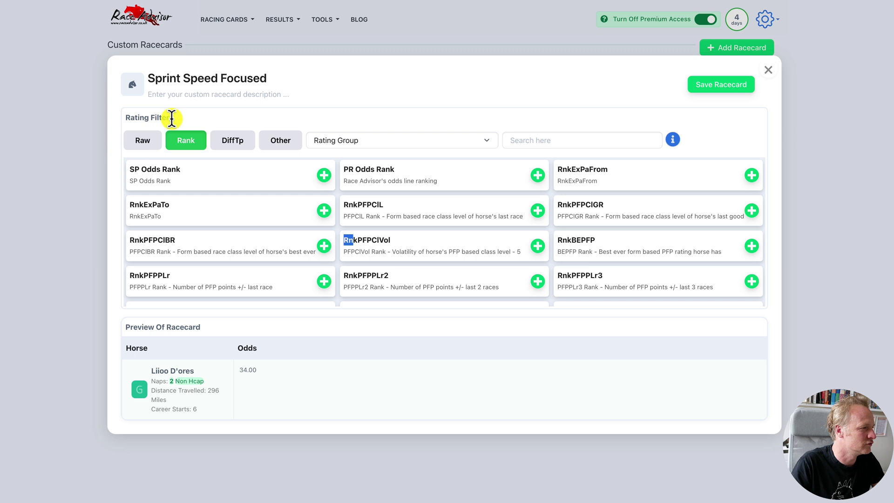
{"action": "left_click", "coordinate": [245, 144]}
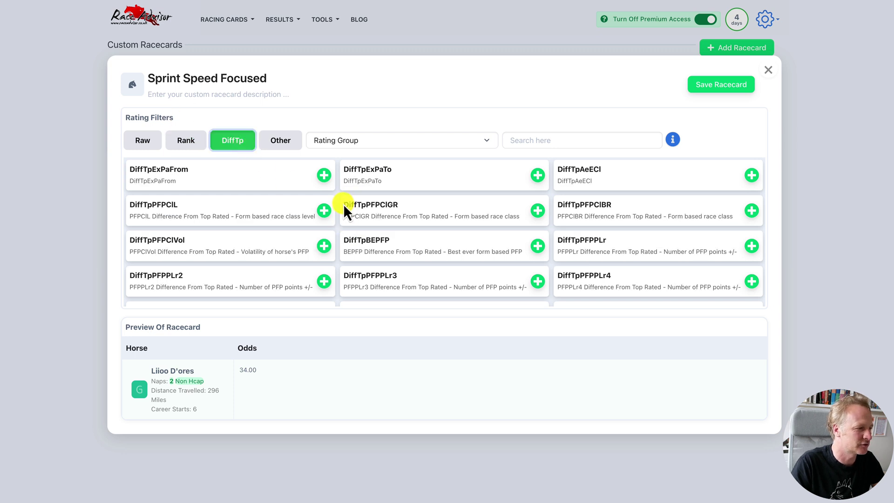
{"action": "left_click_drag", "start_coordinate": [343, 205], "coordinate": [366, 206]}
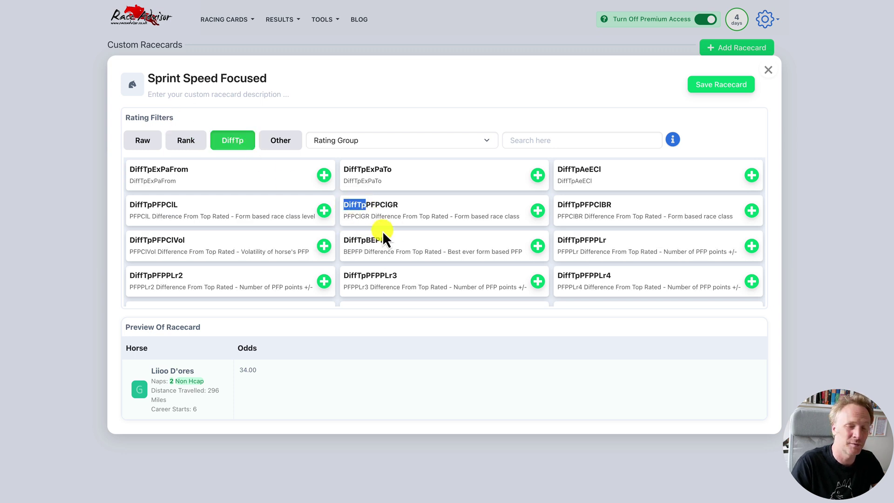
{"action": "left_click", "coordinate": [283, 139]}
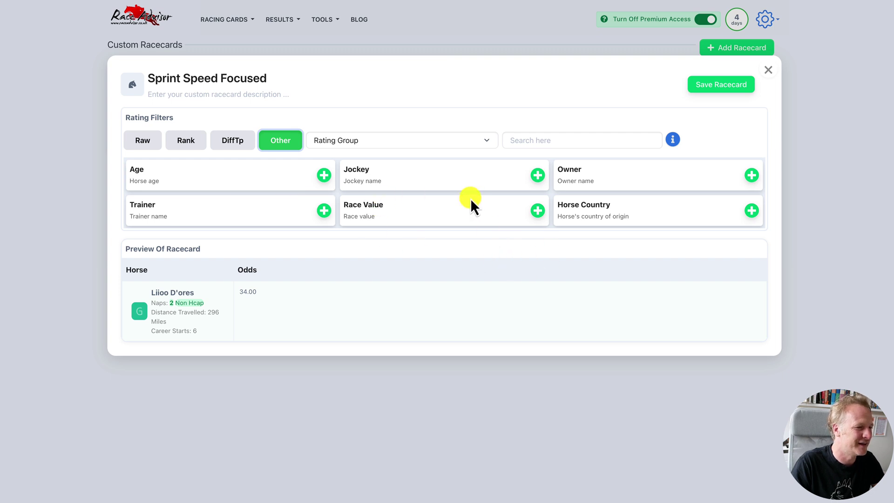
{"action": "left_click", "coordinate": [288, 143]}
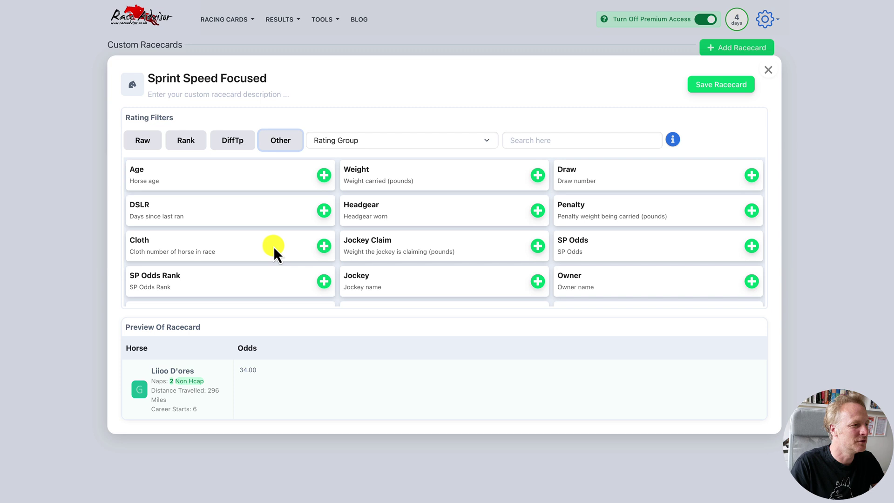
Browse the Class ratings and their Rank versions, then return to Rating Group (Age, Weight, Draw, Jockey, Owner)
{"action": "left_click", "coordinate": [414, 140]}
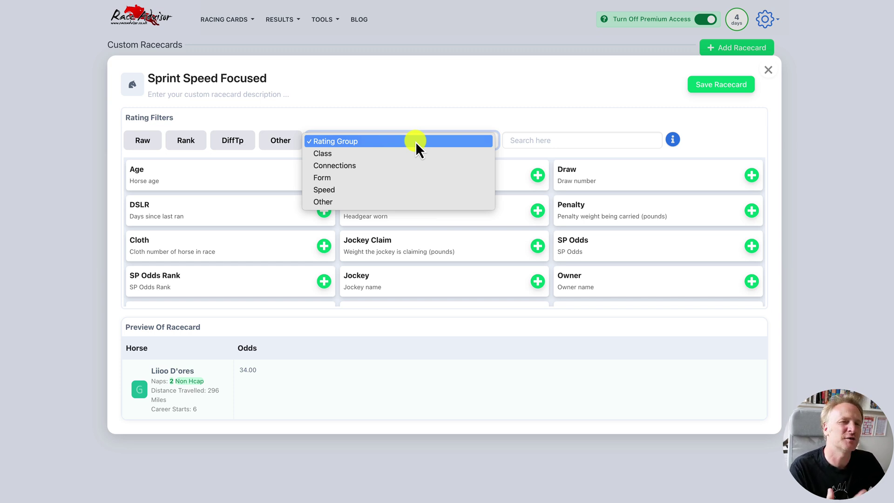
{"action": "left_click", "coordinate": [406, 152]}
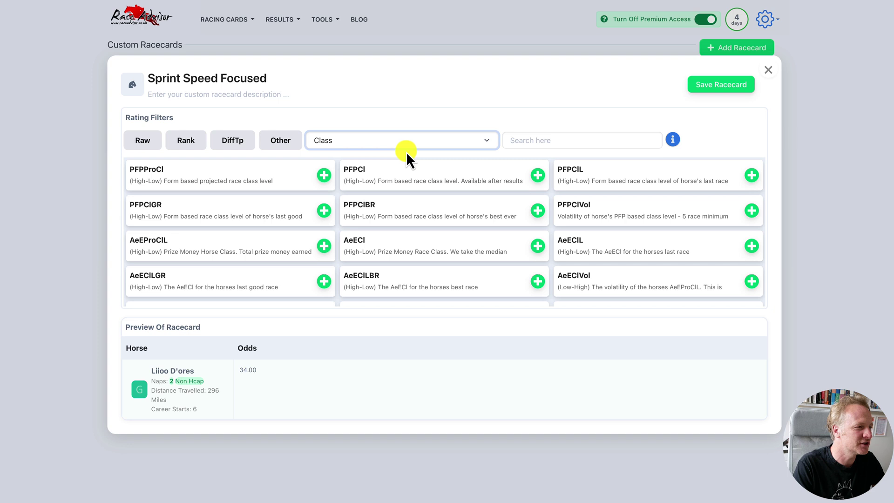
{"action": "left_click", "coordinate": [198, 146]}
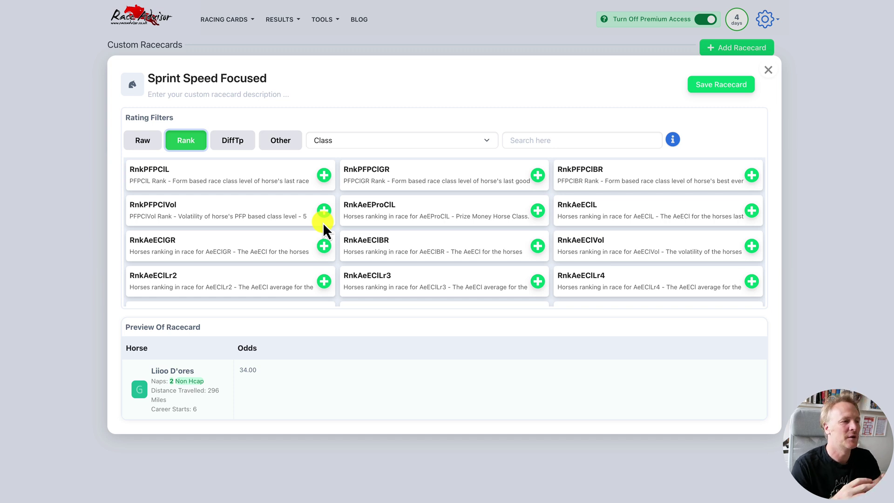
{"action": "left_click", "coordinate": [193, 143]}
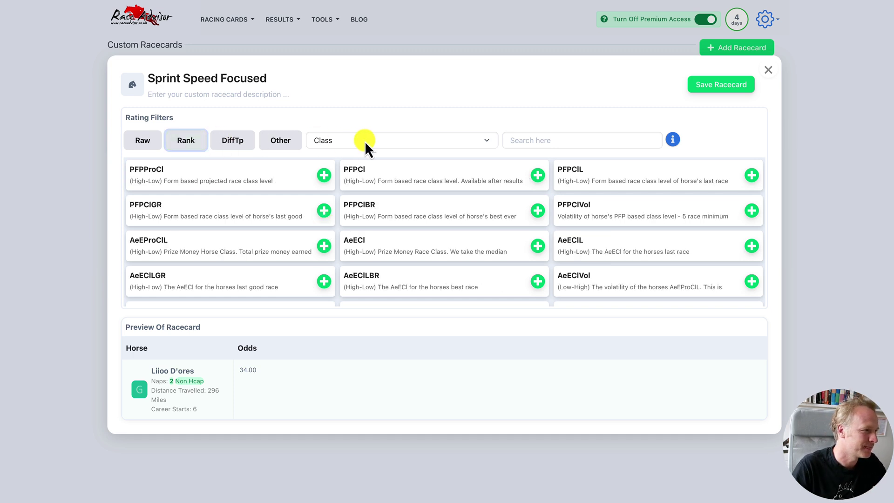
{"action": "left_click", "coordinate": [364, 141]}
{"action": "left_click", "coordinate": [366, 129]}
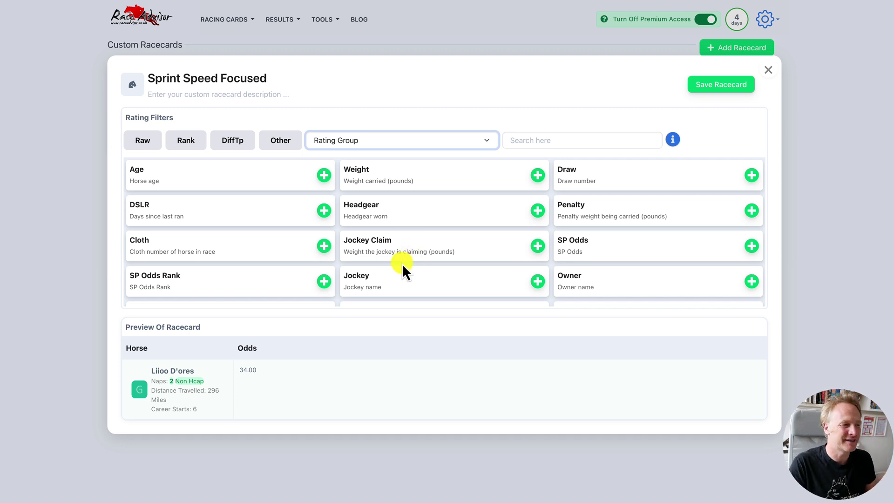
{"action": "left_click", "coordinate": [587, 138]}
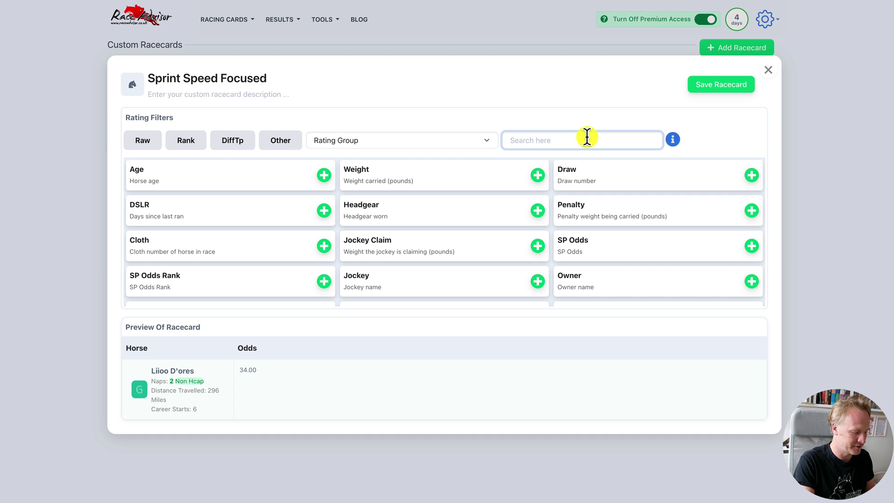
{"action": "type", "text": "PFP"}
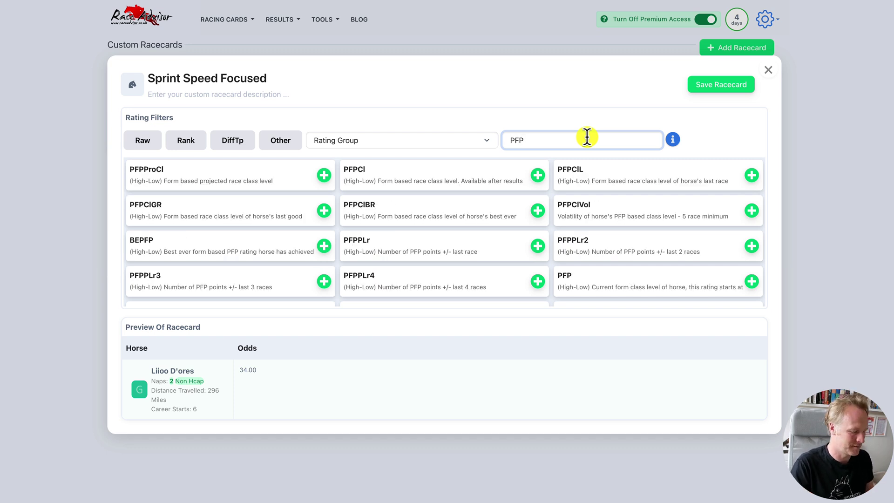
{"action": "key", "text": "BackSpace"}
{"action": "key", "text": "BackSpace"}
{"action": "key", "text": "BackSpace"}
{"action": "type", "text": "Form"}
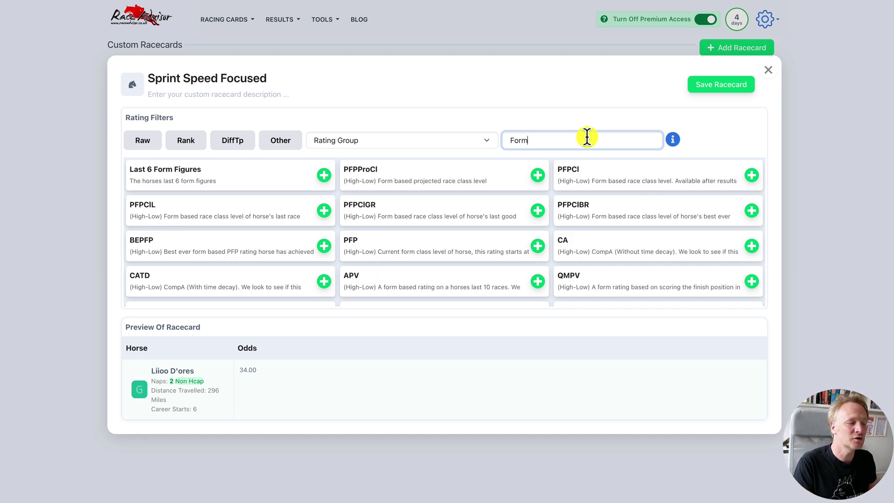
{"action": "type", "text": " based"}
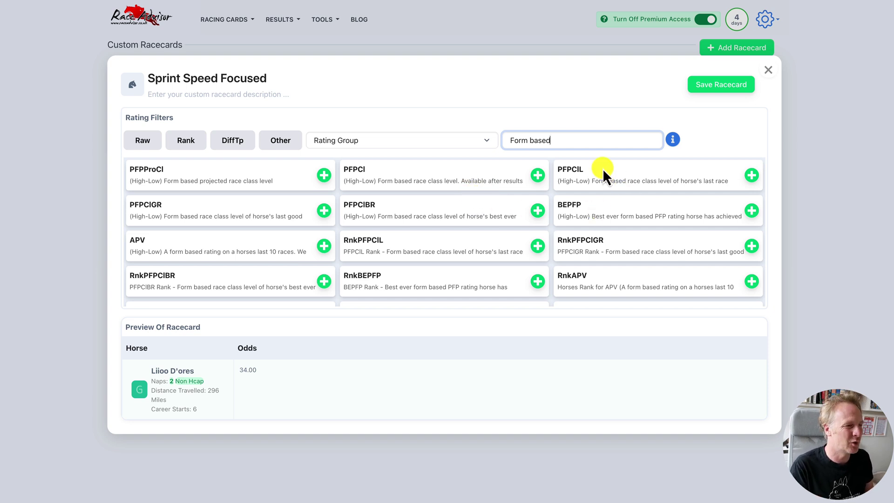
{"action": "key", "text": "ctrl+a"}
{"action": "key", "text": "BackSpace"}
{"action": "mouse_move", "coordinate": [671, 141]}
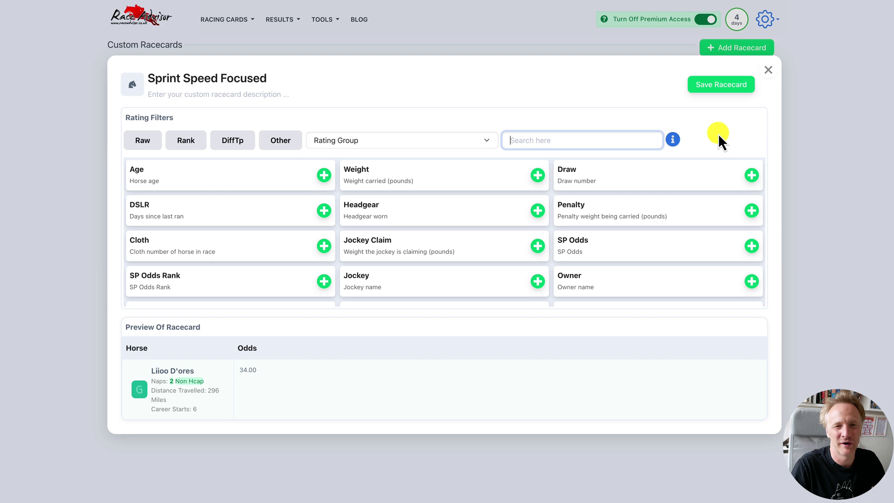
Leave the search field and scroll through the rating filter grid
{"action": "left_click", "coordinate": [743, 129]}
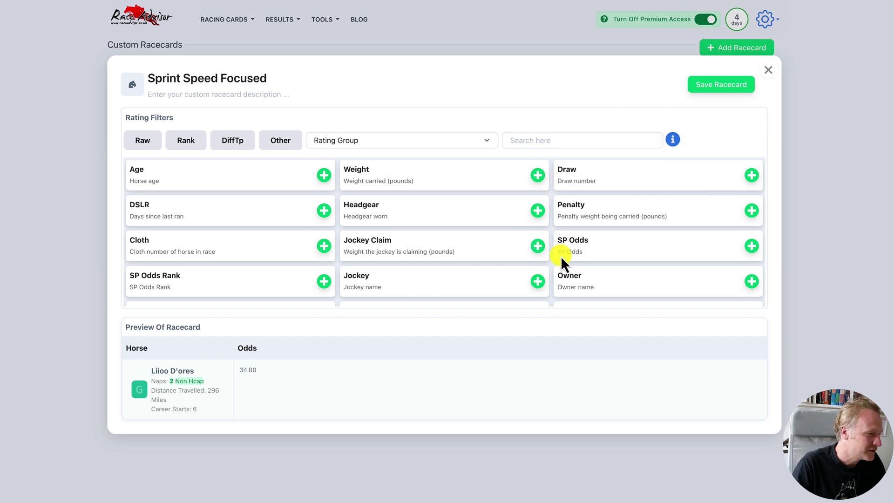
{"action": "scroll", "coordinate": [497, 277], "scroll_direction": "down", "scroll_amount": 15}
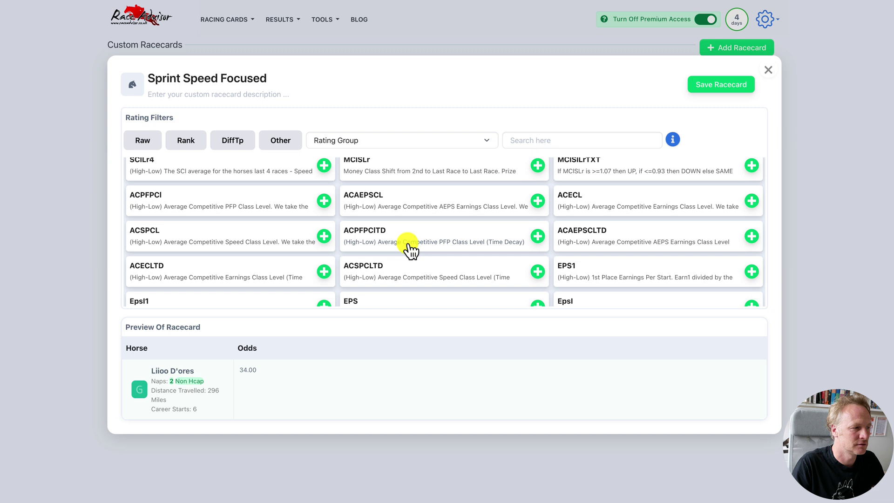
{"action": "mouse_move", "coordinate": [410, 247]}
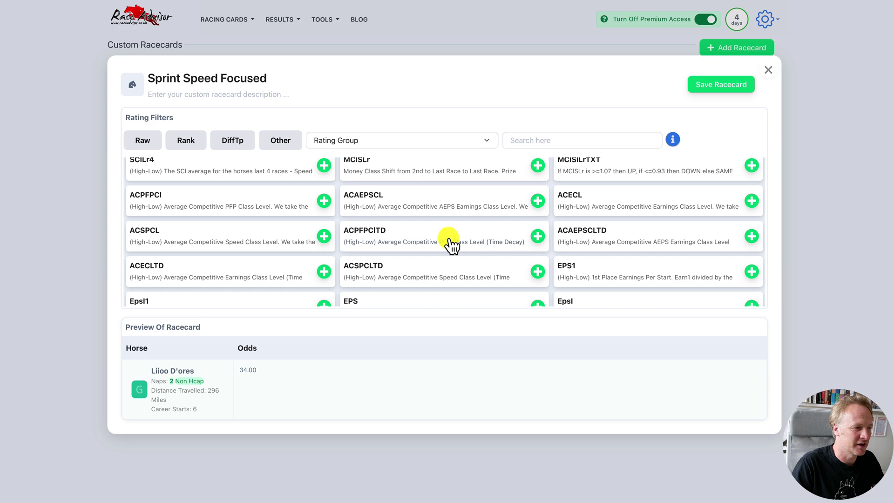
Search the ratings for 'pfp' and read the PFP rating's description
{"action": "left_click", "coordinate": [564, 141]}
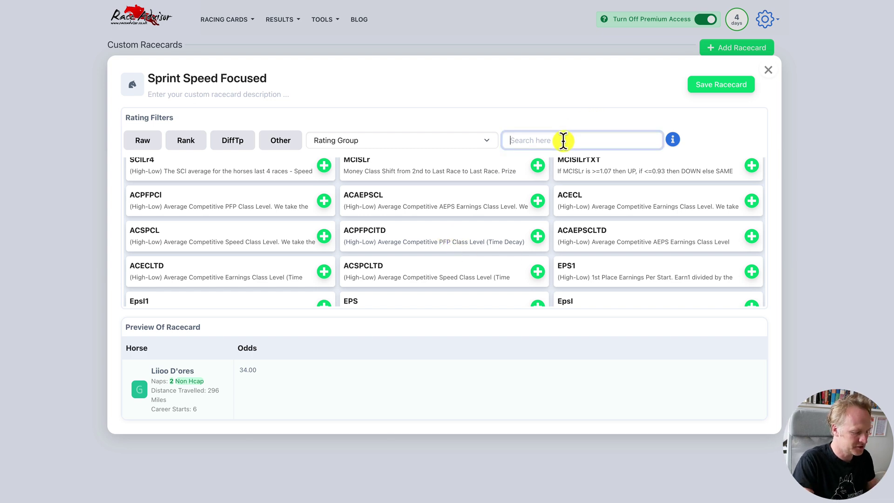
{"action": "type", "text": "pfp"}
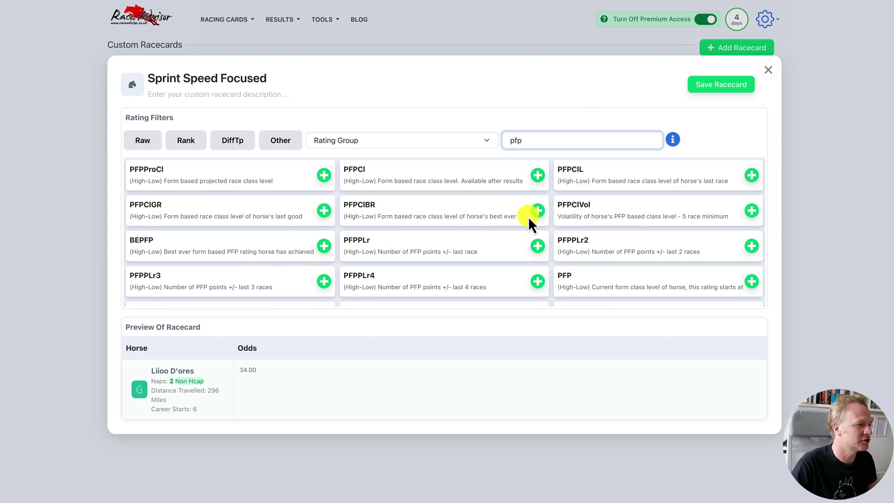
{"action": "scroll", "coordinate": [635, 276], "scroll_direction": "down", "scroll_amount": 1}
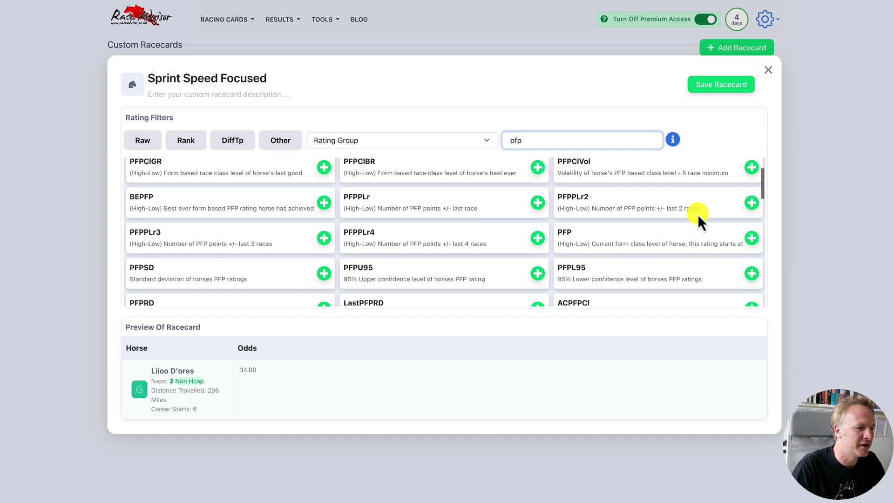
{"action": "left_click", "coordinate": [619, 247]}
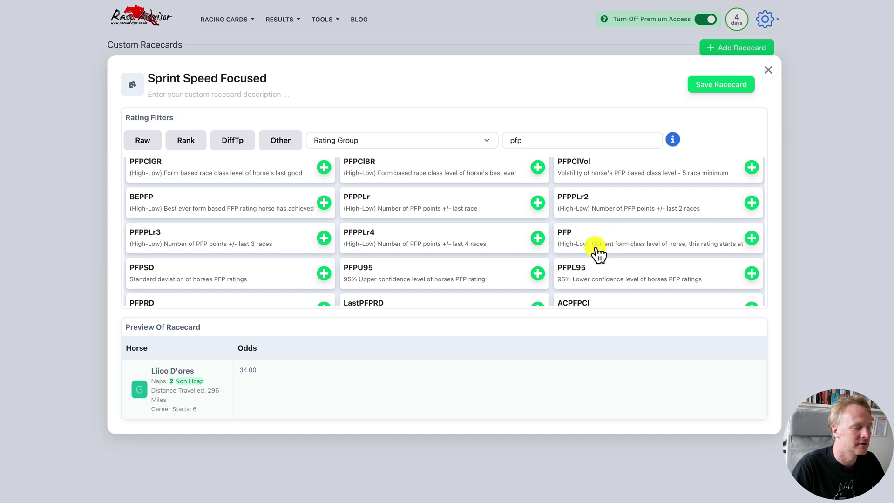
{"action": "mouse_move", "coordinate": [589, 246]}
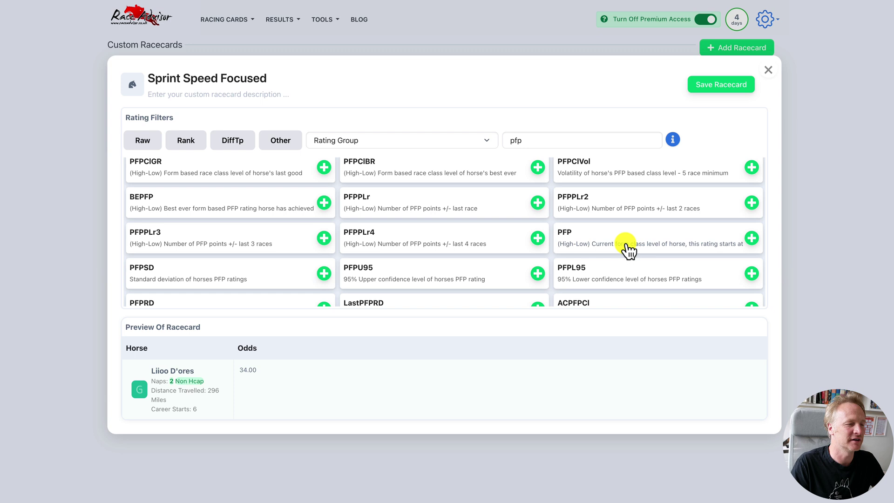
Add PFP as a racecard column and clear the 'pfp' search
{"action": "left_click", "coordinate": [751, 238]}
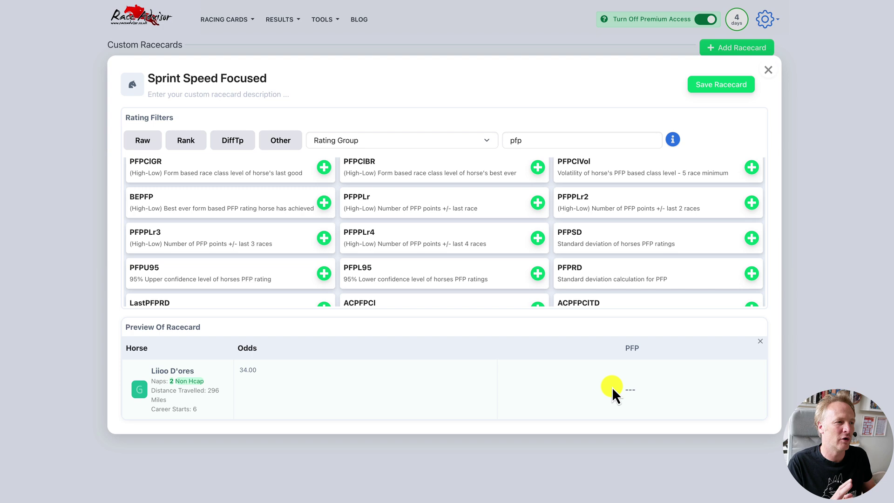
{"action": "scroll", "coordinate": [551, 260], "scroll_direction": "down", "scroll_amount": 8}
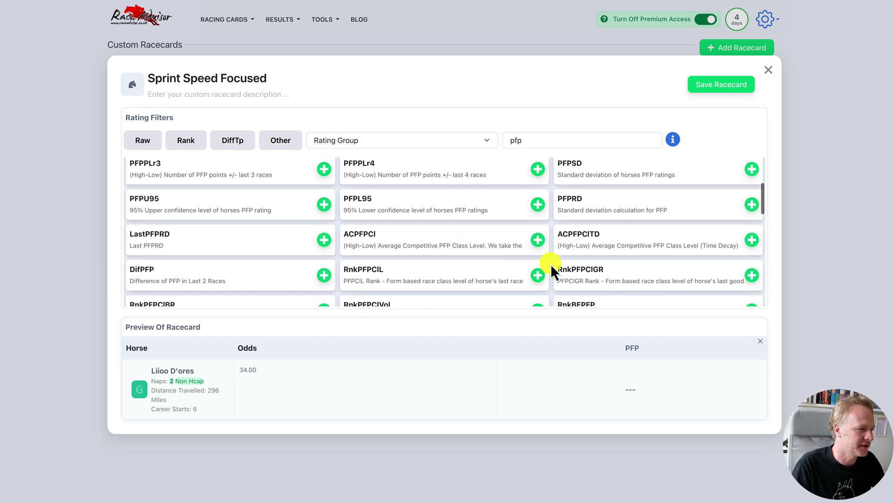
{"action": "scroll", "coordinate": [537, 254], "scroll_direction": "down", "scroll_amount": 3}
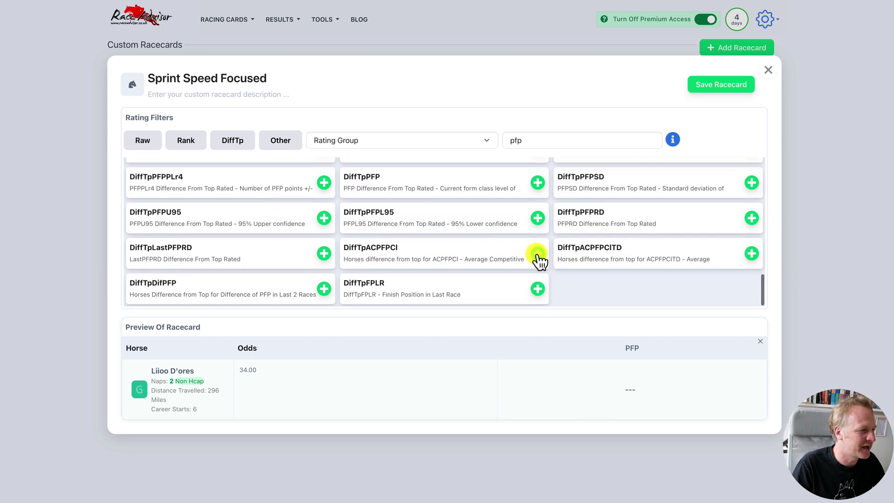
{"action": "left_click_drag", "start_coordinate": [595, 142], "coordinate": [489, 153]}
{"action": "key", "text": "BackSpace"}
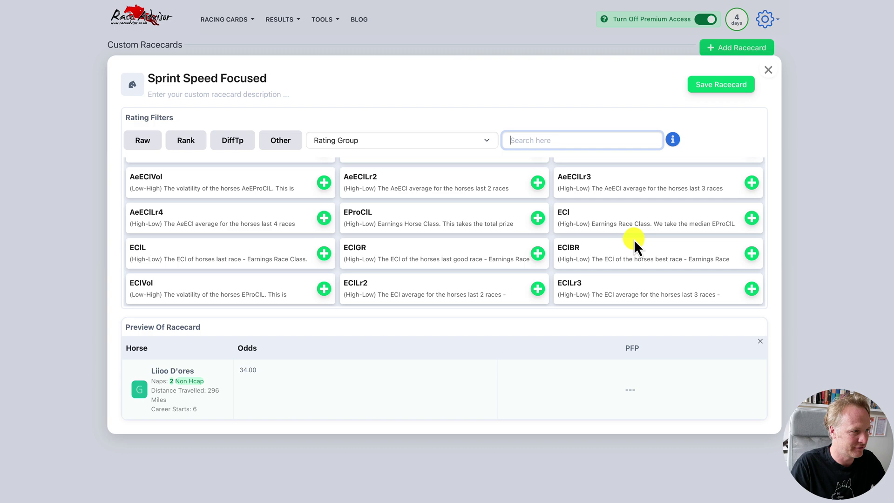
Add ECIGR, MCISILrTXT, Cst10, SHorAvLr3TD and SHorBEAv45 as racecard columns
{"action": "scroll", "coordinate": [535, 224], "scroll_direction": "down", "scroll_amount": 1}
{"action": "left_click", "coordinate": [538, 203]}
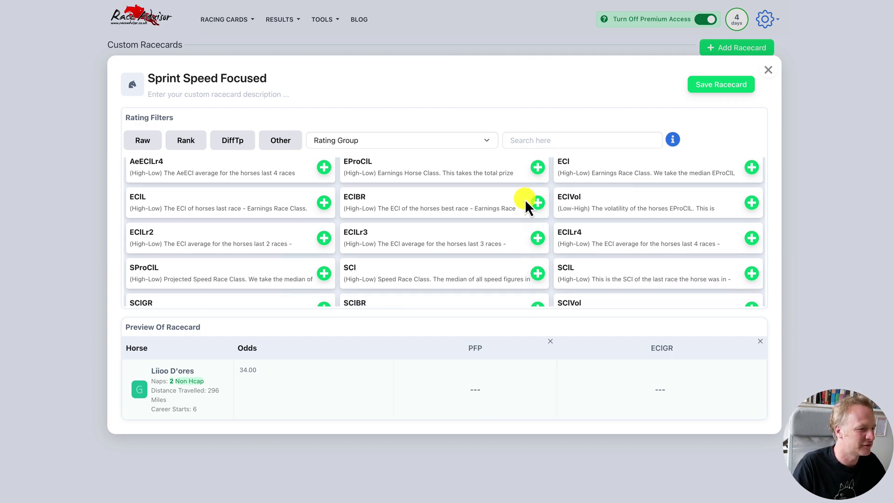
{"action": "scroll", "coordinate": [549, 272], "scroll_direction": "down", "scroll_amount": 3}
{"action": "left_click", "coordinate": [538, 286]}
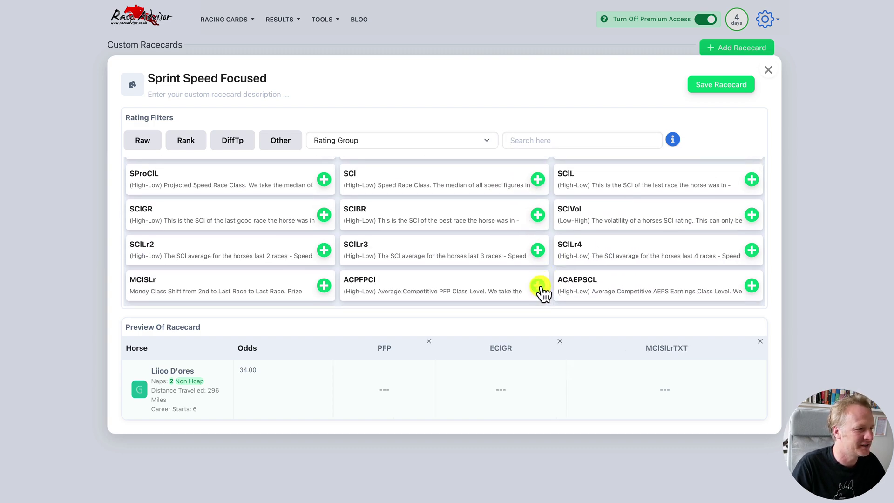
{"action": "left_click", "coordinate": [538, 288]}
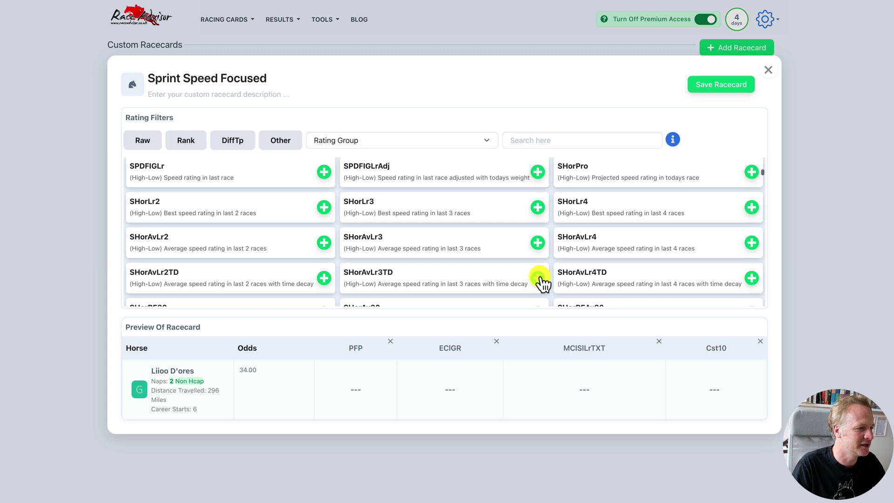
{"action": "left_click", "coordinate": [539, 292]}
{"action": "scroll", "coordinate": [559, 271], "scroll_direction": "down", "scroll_amount": 3}
{"action": "left_click", "coordinate": [538, 262]}
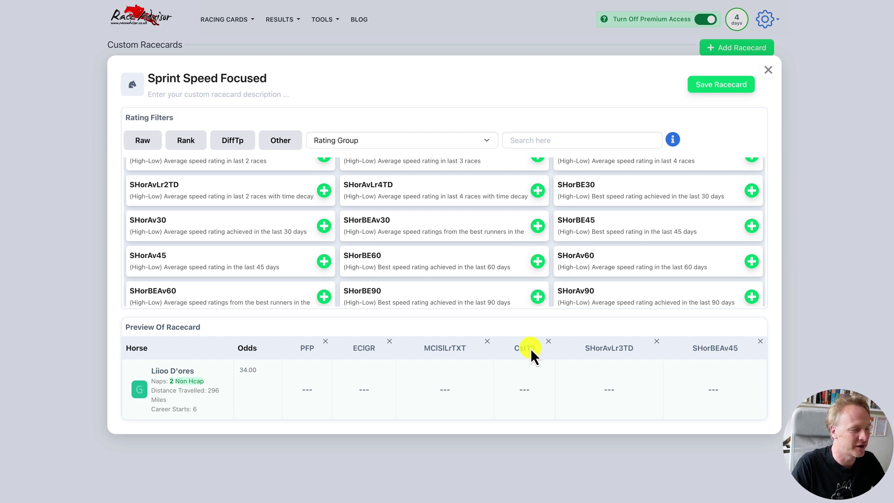
Reorder the preview to PFP, ECIGR, SHorBEAv45, Cst10, MCISILrTXT and remove SHorAvLr3TD
{"action": "left_click_drag", "start_coordinate": [530, 349], "coordinate": [443, 349]}
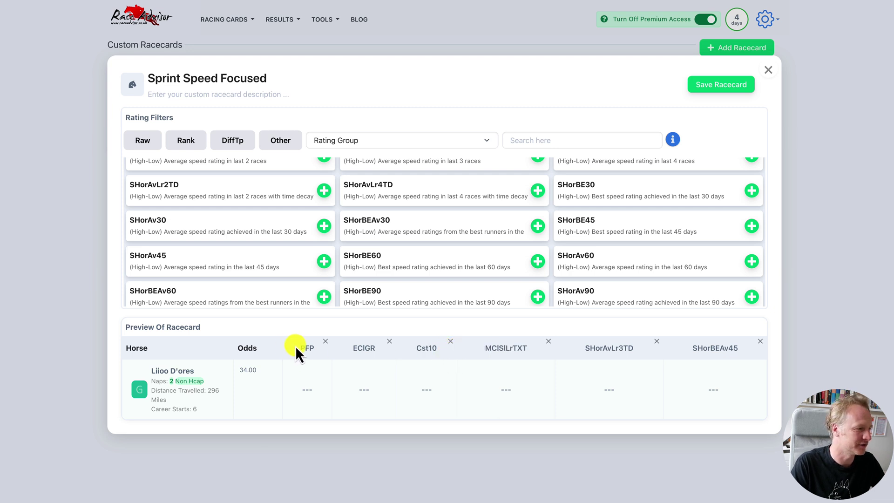
{"action": "left_click_drag", "start_coordinate": [359, 350], "coordinate": [556, 352]}
{"action": "left_click_drag", "start_coordinate": [726, 348], "coordinate": [351, 349]}
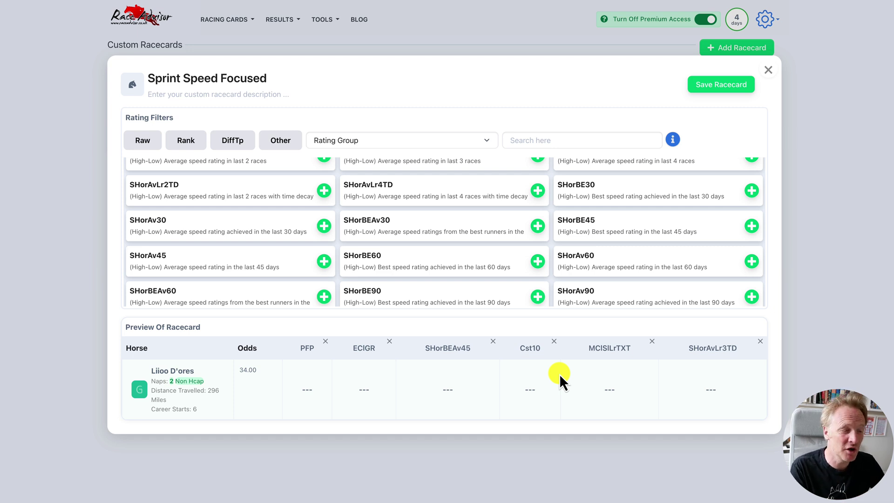
{"action": "left_click", "coordinate": [761, 344]}
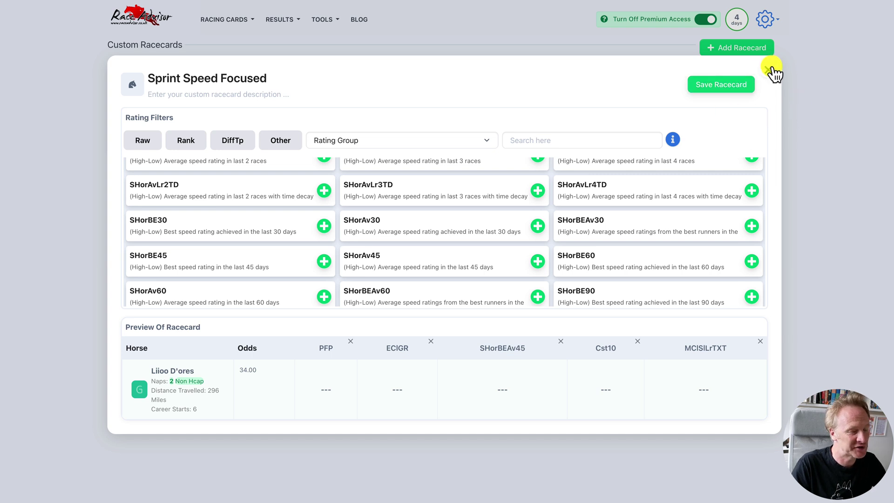
Save the Sprint Speed Focused racecard with its 5 fields
{"action": "left_click", "coordinate": [714, 89]}
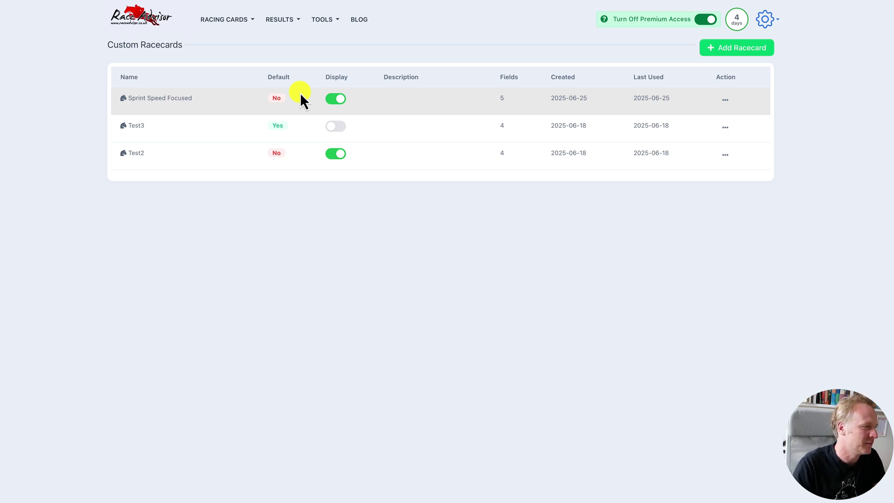
Set Sprint Speed Focused as the default racecard and flip the Test3 display toggle
{"action": "left_click", "coordinate": [727, 104]}
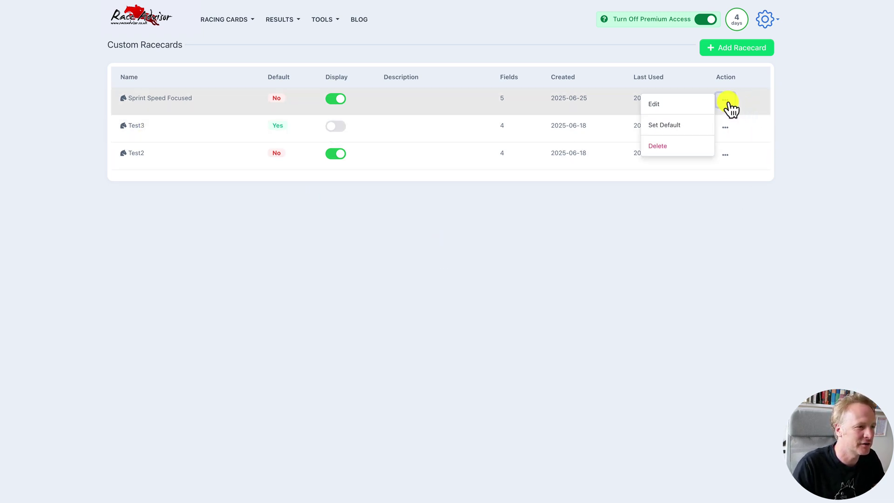
{"action": "left_click", "coordinate": [668, 134]}
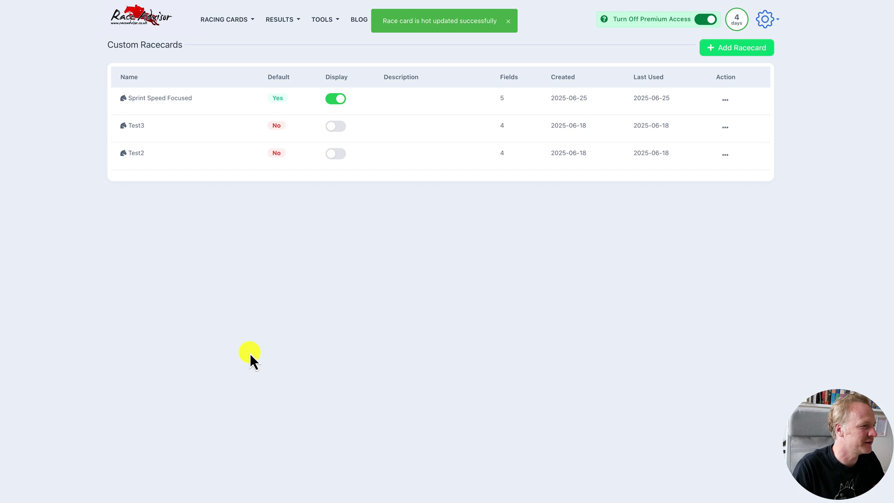
{"action": "left_click", "coordinate": [334, 127]}
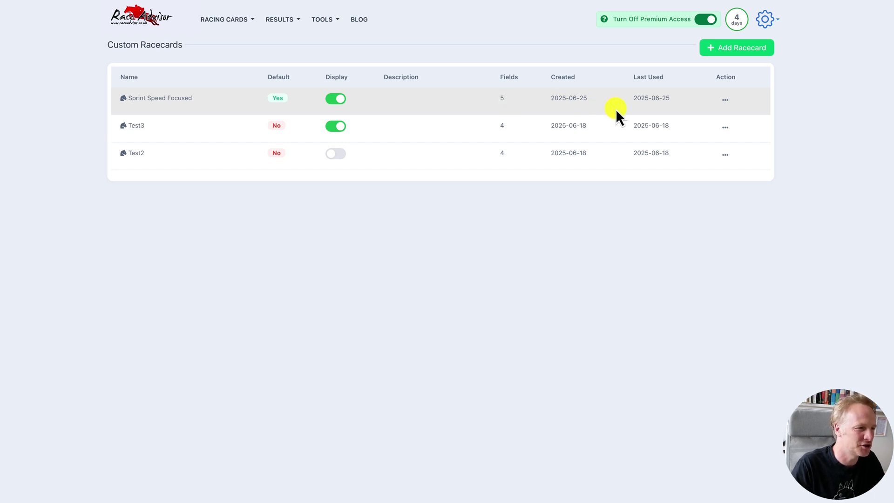
Edit Sprint Speed Focused and enter the description 'Changing the description'
{"action": "left_click", "coordinate": [729, 105]}
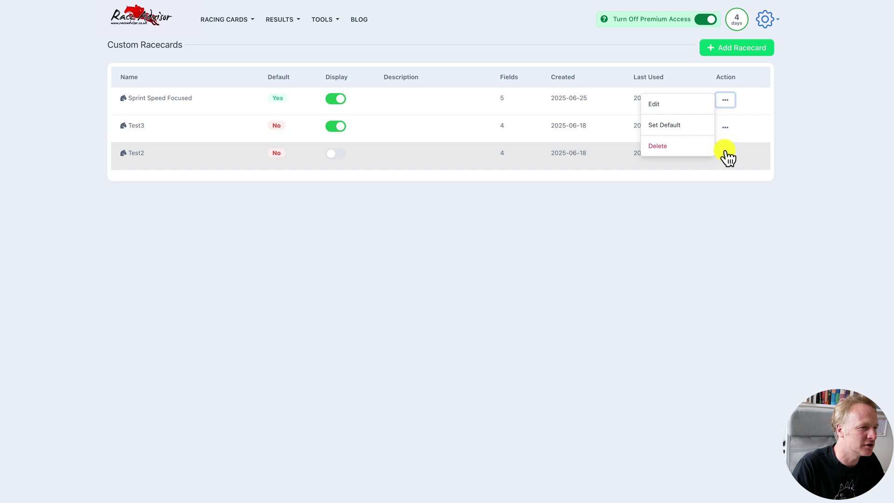
{"action": "left_click", "coordinate": [667, 112]}
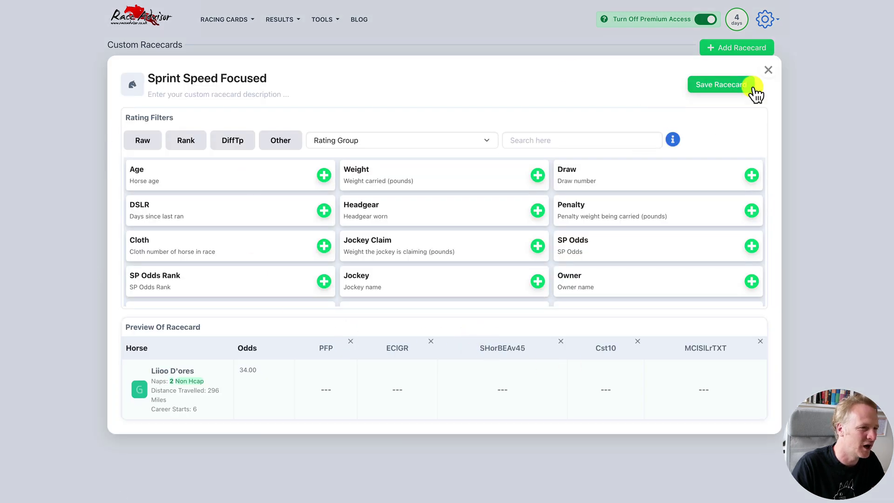
{"action": "left_click", "coordinate": [286, 93]}
{"action": "type", "text": "Changing the"}
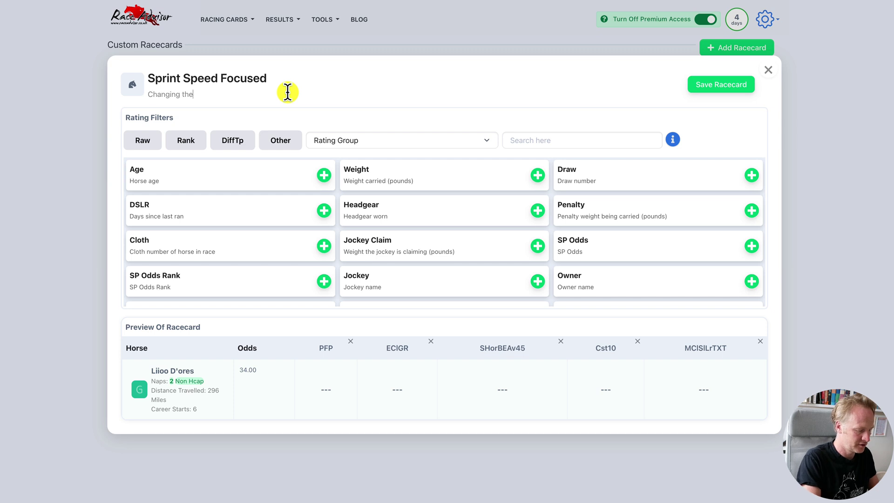
{"action": "type", "text": " description"}
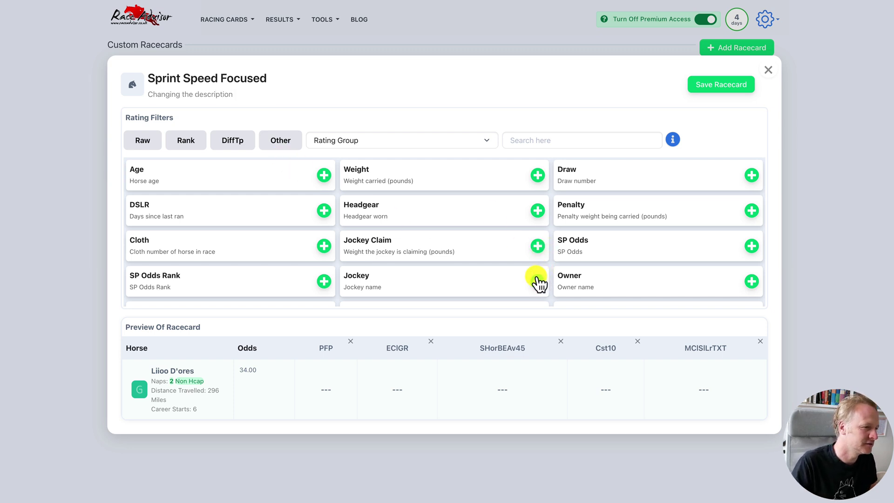
Add the PFPPLr2 rating column and save the racecard
{"action": "scroll", "coordinate": [536, 279], "scroll_direction": "down", "scroll_amount": 10}
{"action": "scroll", "coordinate": [521, 285], "scroll_direction": "down", "scroll_amount": 1}
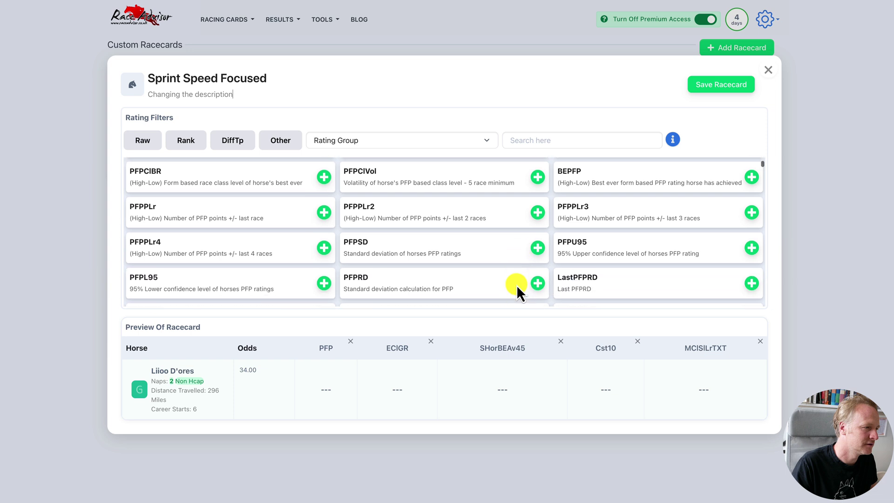
{"action": "left_click", "coordinate": [540, 213]}
{"action": "left_click", "coordinate": [737, 85]}
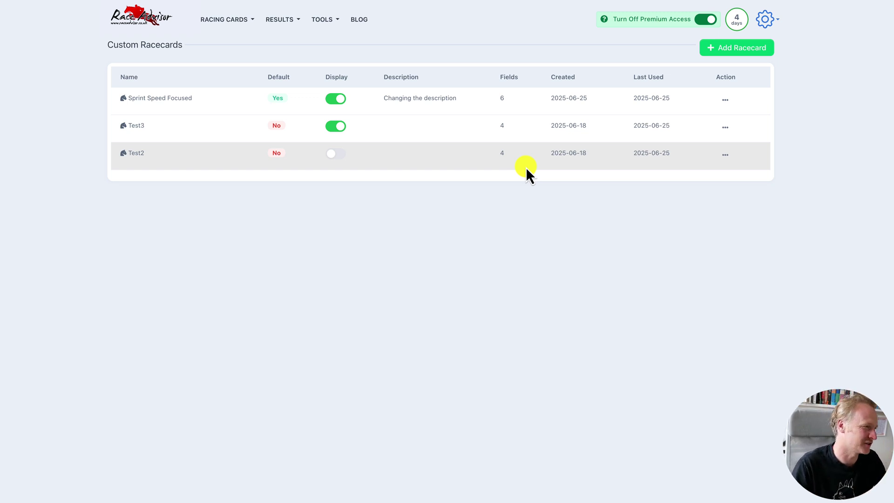
Open today's Worcester 14:03 racecard and show its Custom Race Card tab
{"action": "left_click", "coordinate": [239, 21]}
{"action": "left_click", "coordinate": [223, 39]}
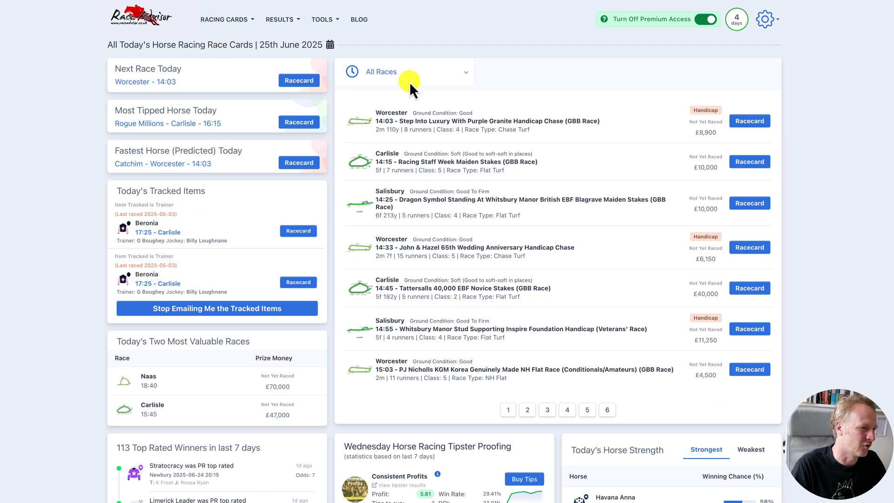
{"action": "left_click", "coordinate": [749, 121]}
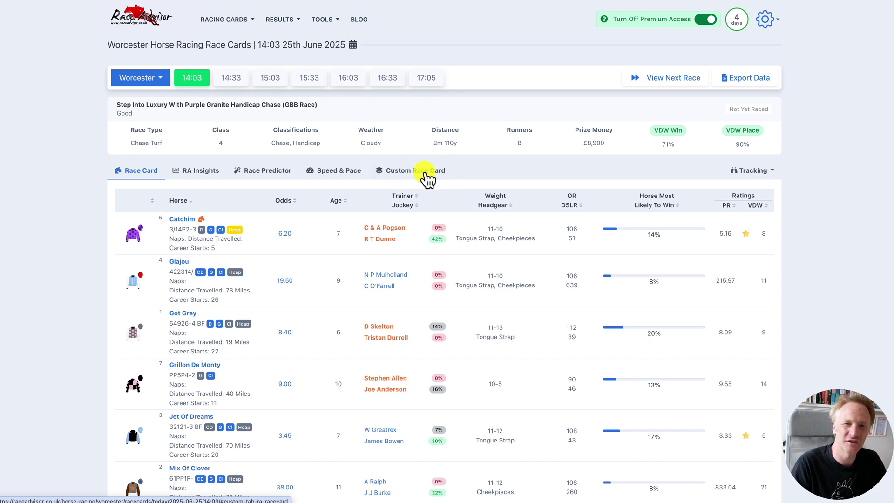
{"action": "left_click", "coordinate": [425, 180]}
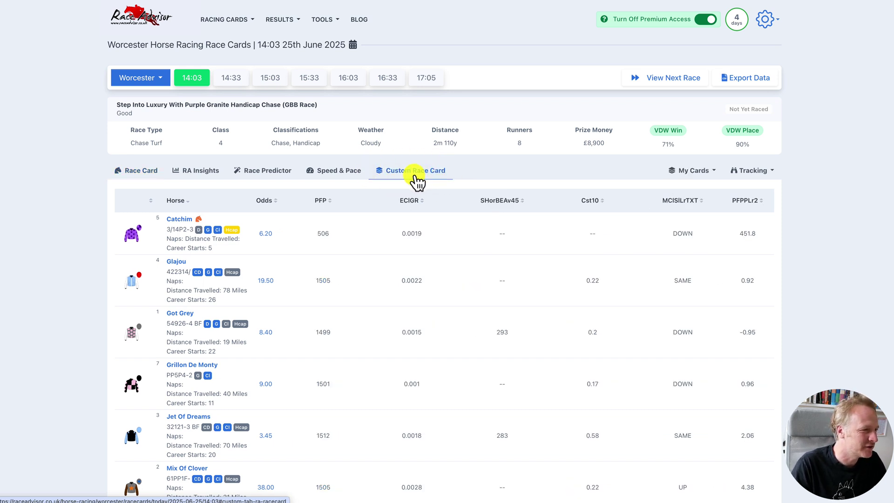
Switch the race's custom view to the Test3 racecard from My Cards
{"action": "left_click", "coordinate": [714, 171]}
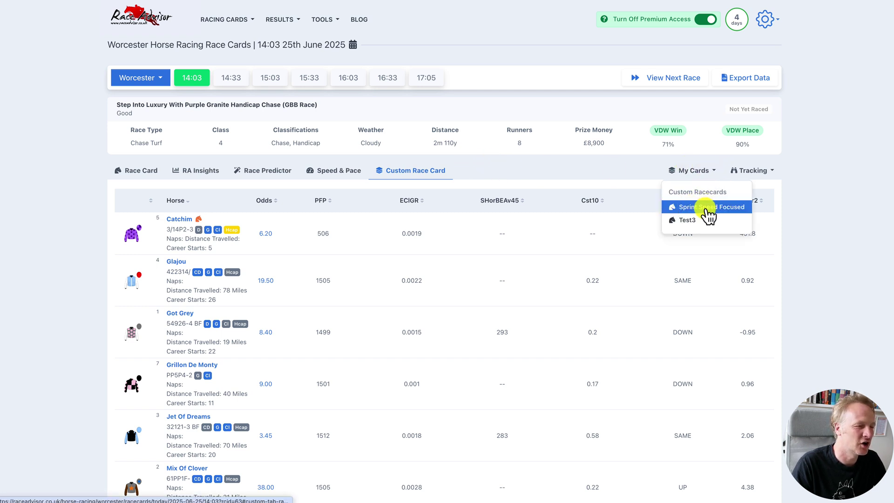
{"action": "left_click", "coordinate": [827, 219]}
{"action": "scroll", "coordinate": [560, 172], "scroll_direction": "down", "scroll_amount": 3}
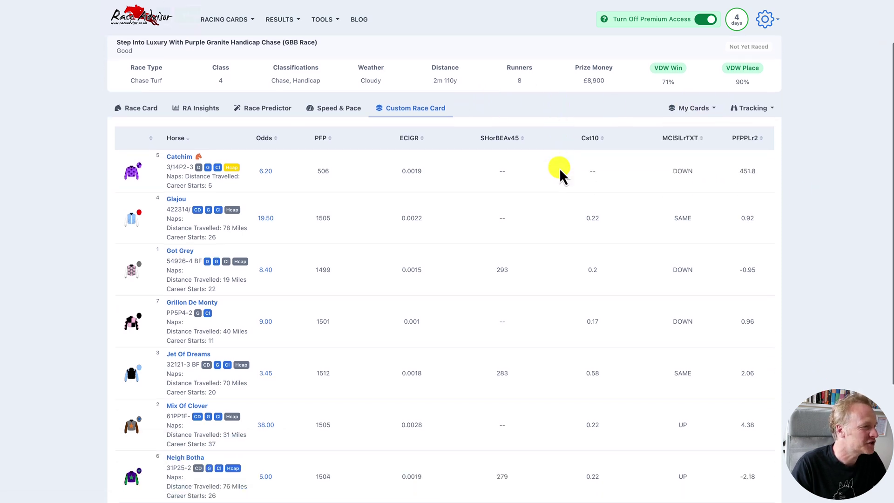
{"action": "scroll", "coordinate": [560, 172], "scroll_direction": "up", "scroll_amount": 1}
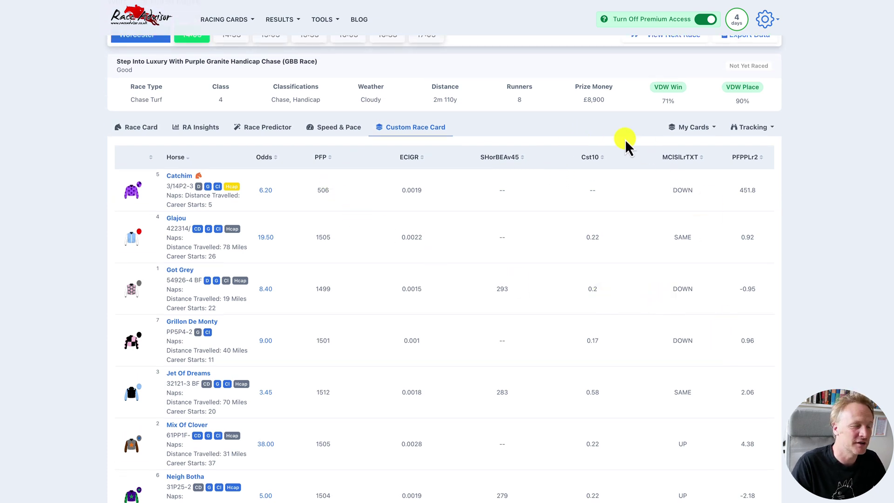
{"action": "left_click", "coordinate": [703, 131]}
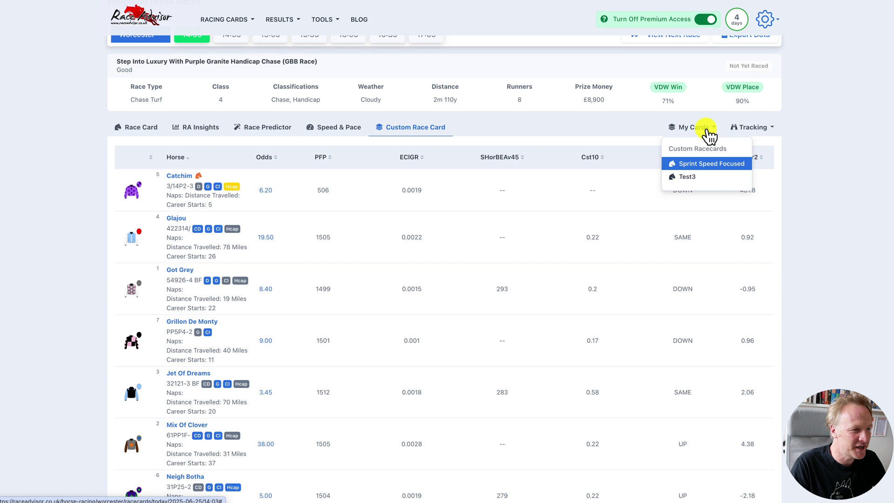
{"action": "left_click", "coordinate": [698, 182]}
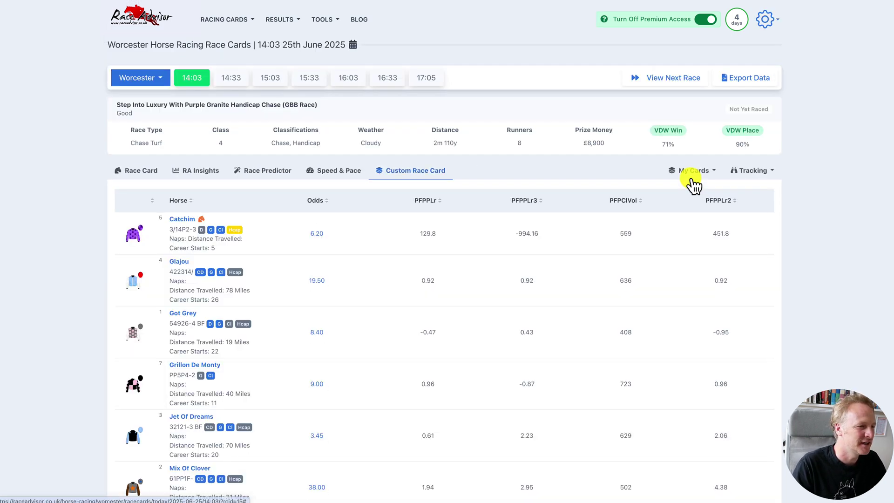
Confirm Test3 is the active card, then return to Worcester 14:03's standard Race Card
{"action": "scroll", "coordinate": [677, 228], "scroll_direction": "down", "scroll_amount": 2}
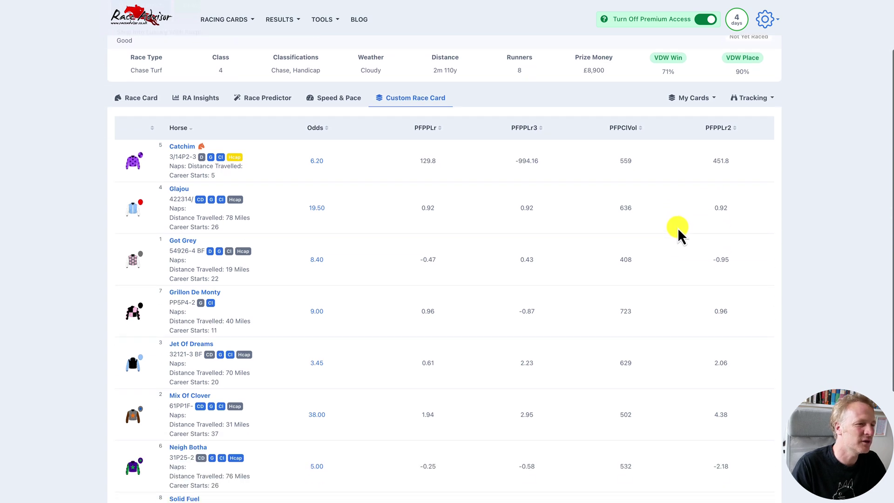
{"action": "left_click", "coordinate": [694, 99]}
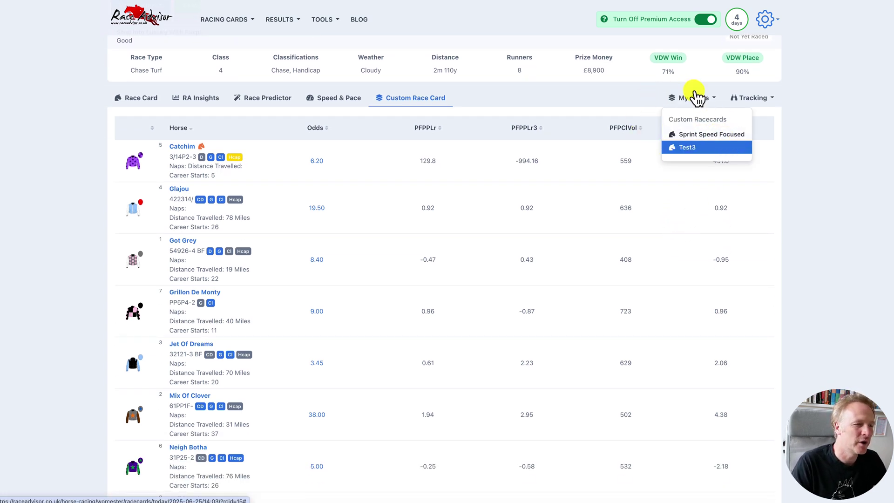
{"action": "left_click", "coordinate": [695, 97]}
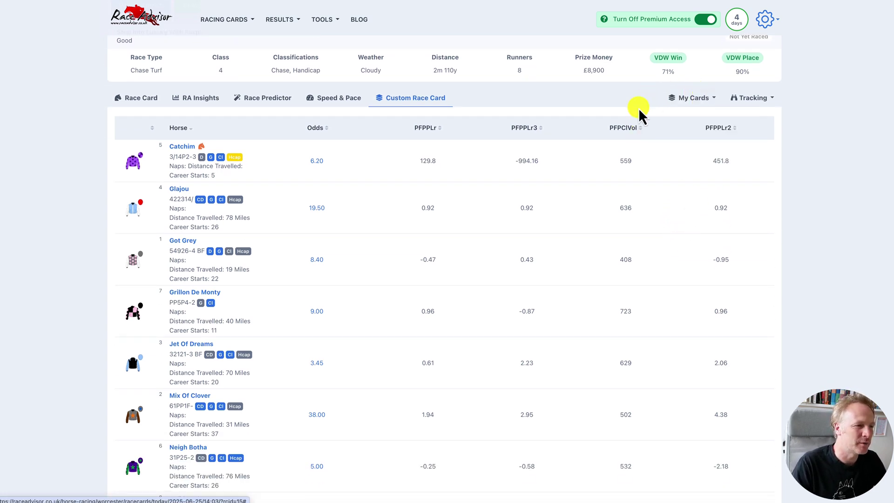
{"action": "left_click", "coordinate": [135, 99]}
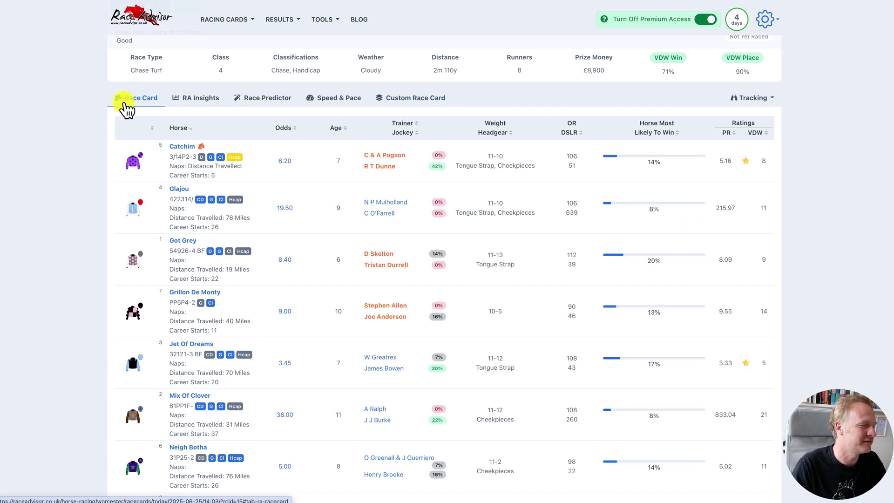
Show Worcester 14:03's Custom Race Card with Test3's PFPPLr, PFPPLr3, PFPClVol and PFPPLr2 columns
{"action": "left_click", "coordinate": [437, 100]}
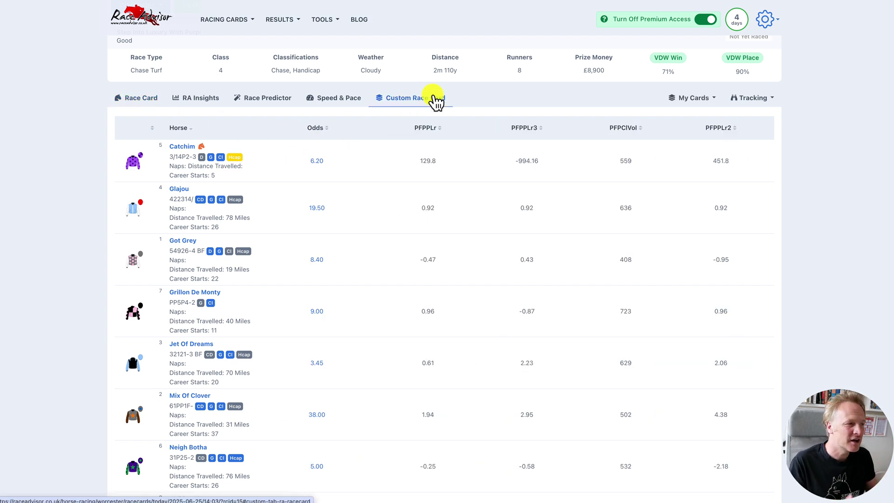